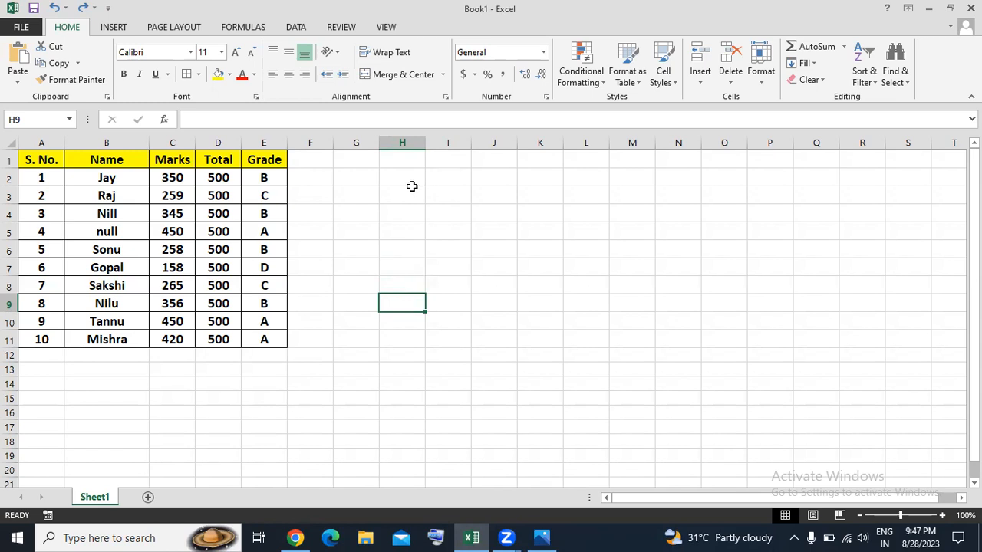
- Copy the whole marks table in A1:E11, including its header row
click(395, 163)
click(387, 177)
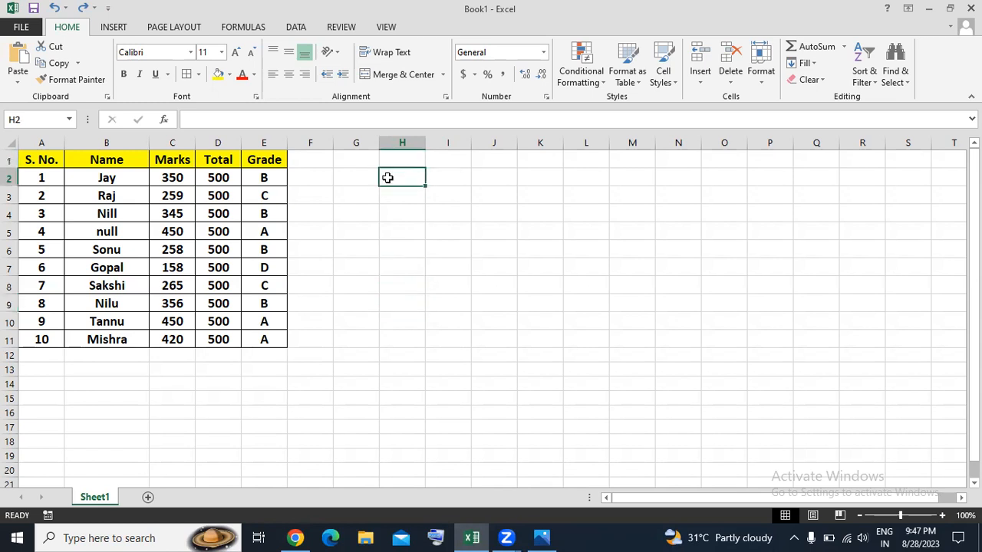
drag(25, 158, 279, 338)
click(57, 63)
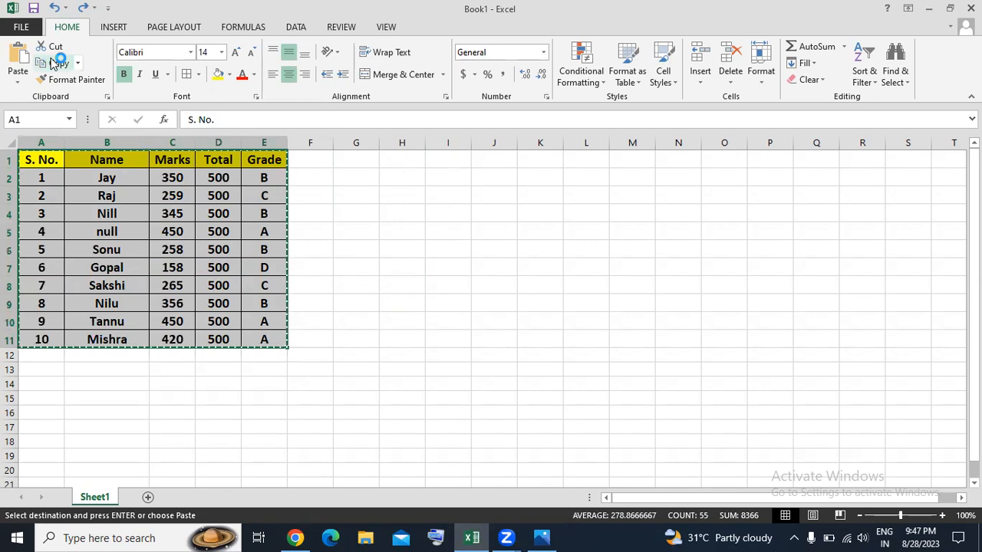
- Paste the copied table at cell H2 using Paste Special with the Transpose option
click(405, 179)
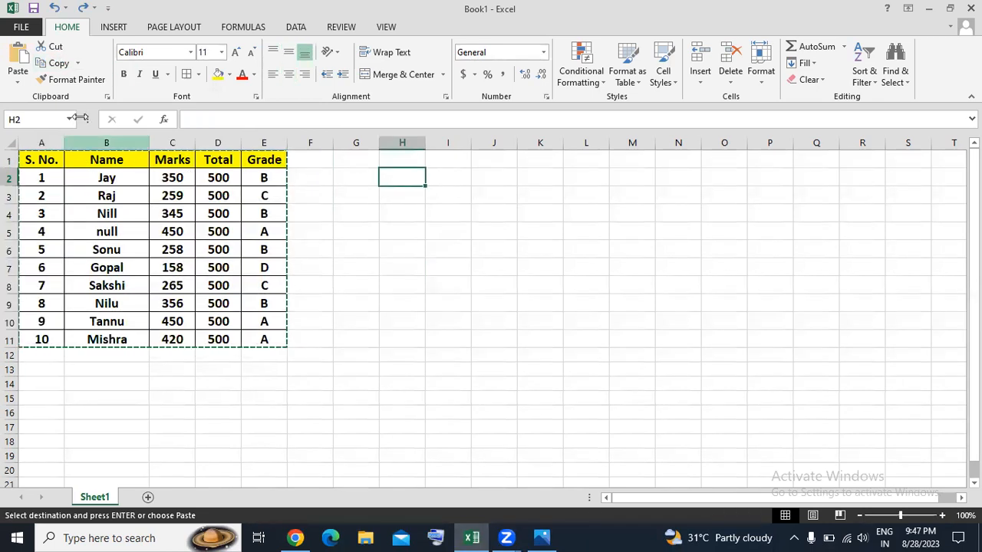
click(18, 84)
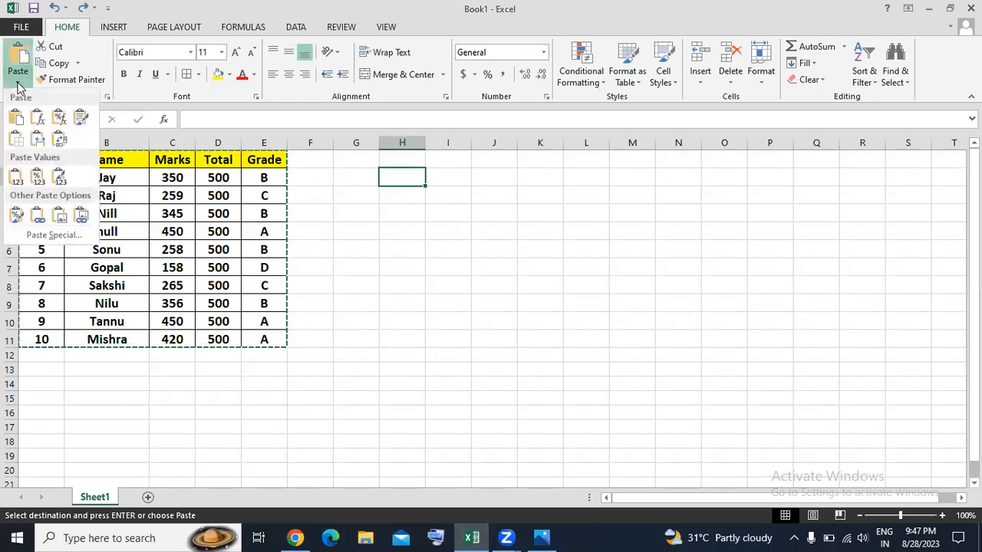
click(61, 235)
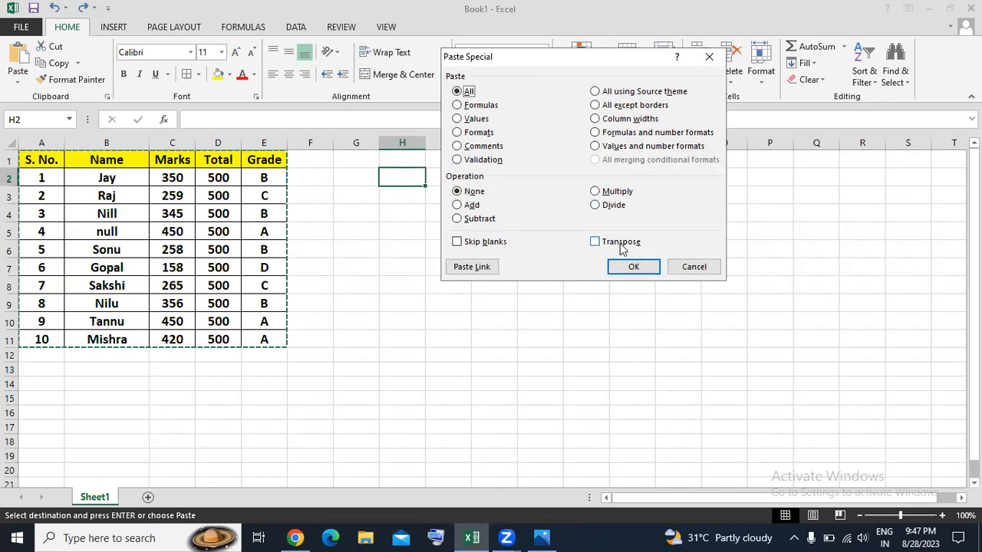
click(595, 242)
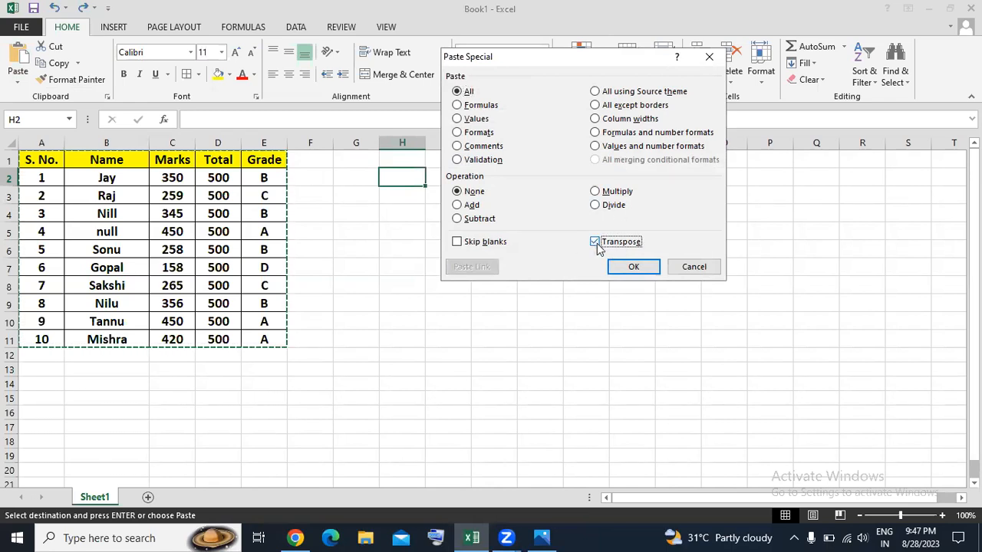
click(632, 266)
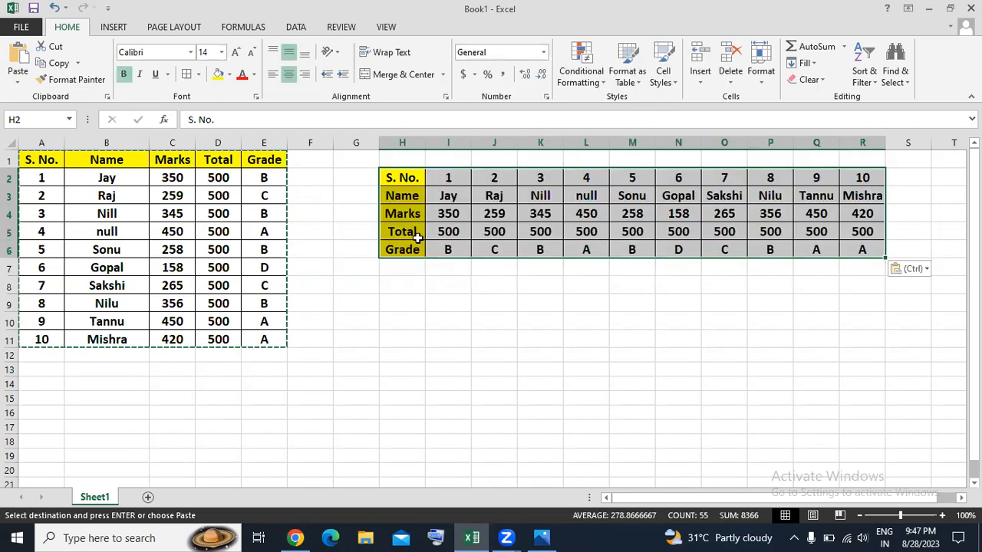
click(565, 340)
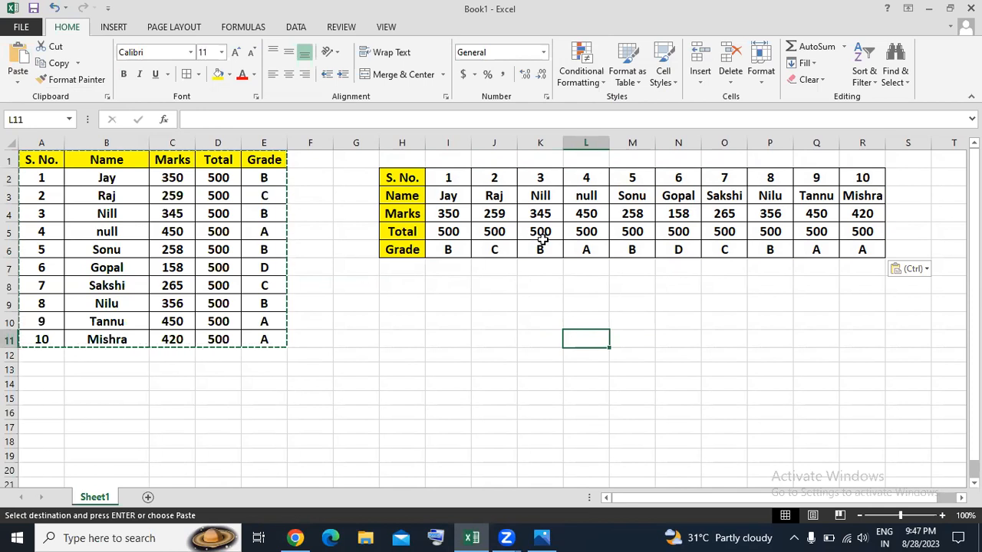
click(502, 269)
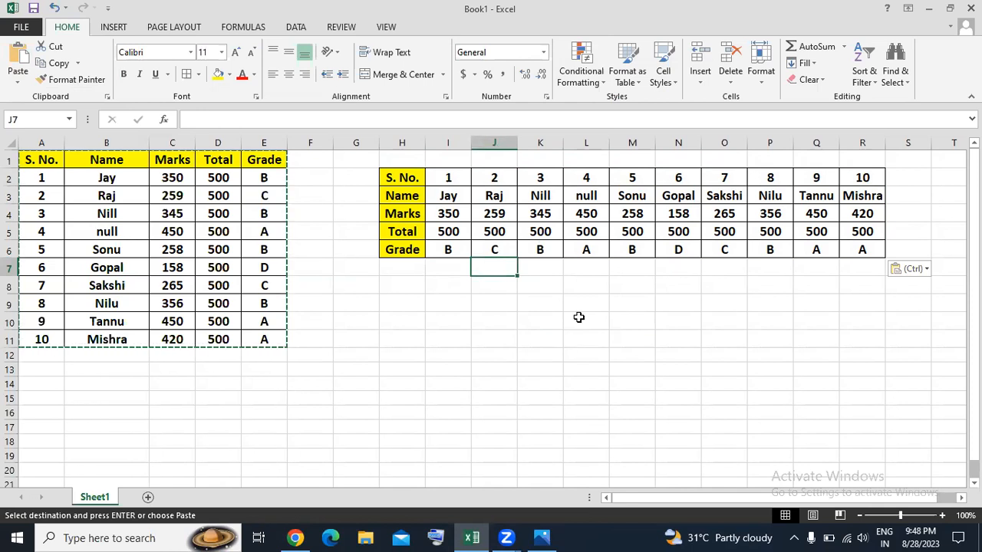
scroll(578, 316, down, 1)
scroll(578, 317, up, 1)
- Enter the formula =TRANSPOSE(A1:E11) in cell H9
click(401, 305)
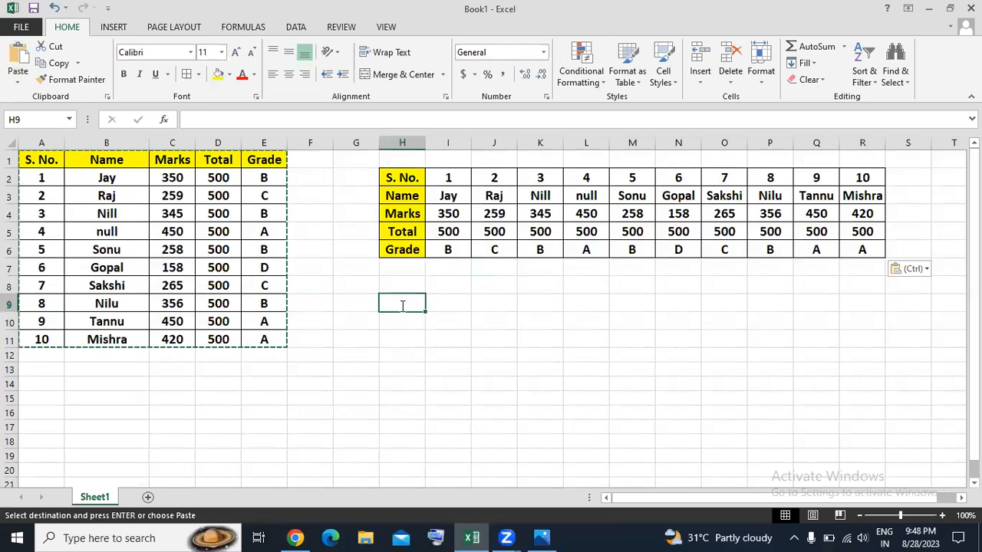
text(=T)
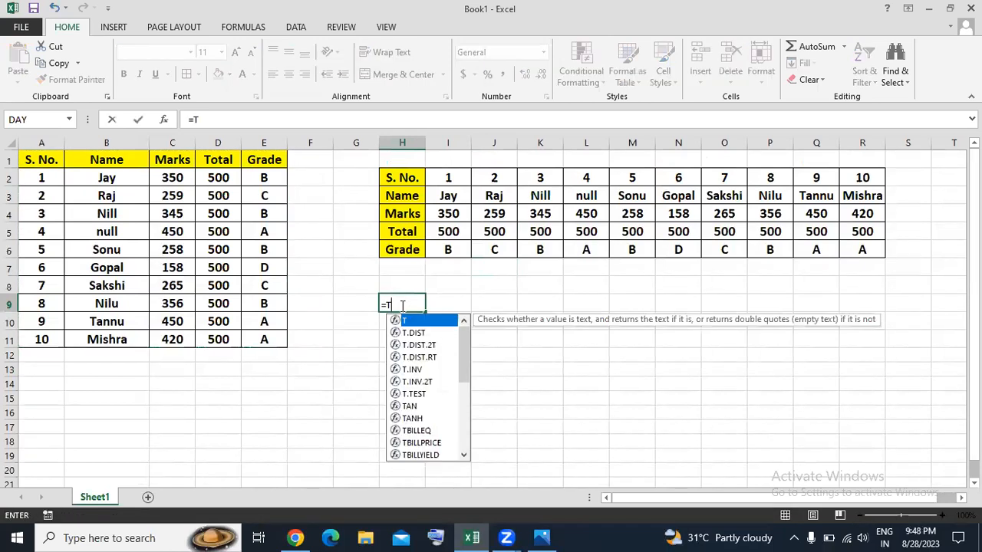
text(RANSPOSE()
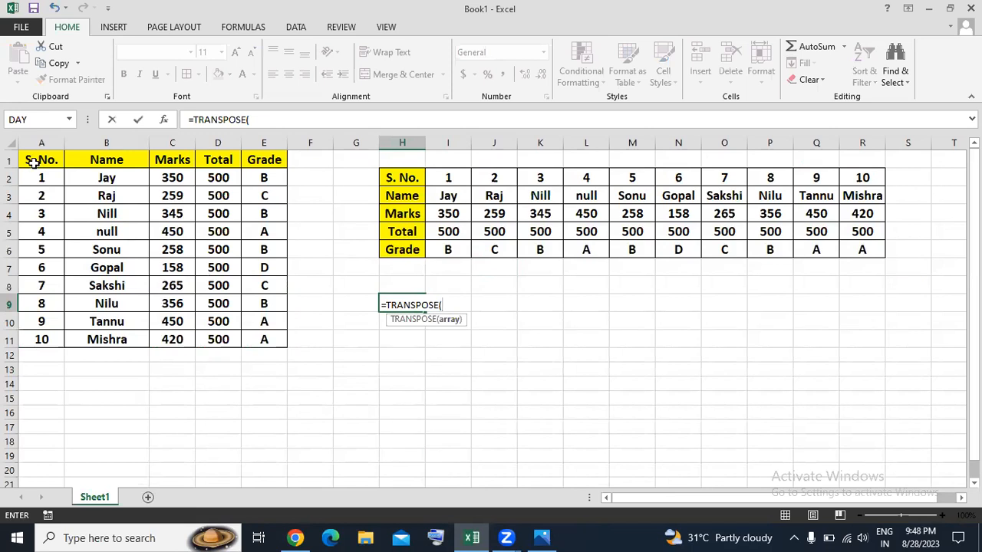
drag(34, 161, 264, 337)
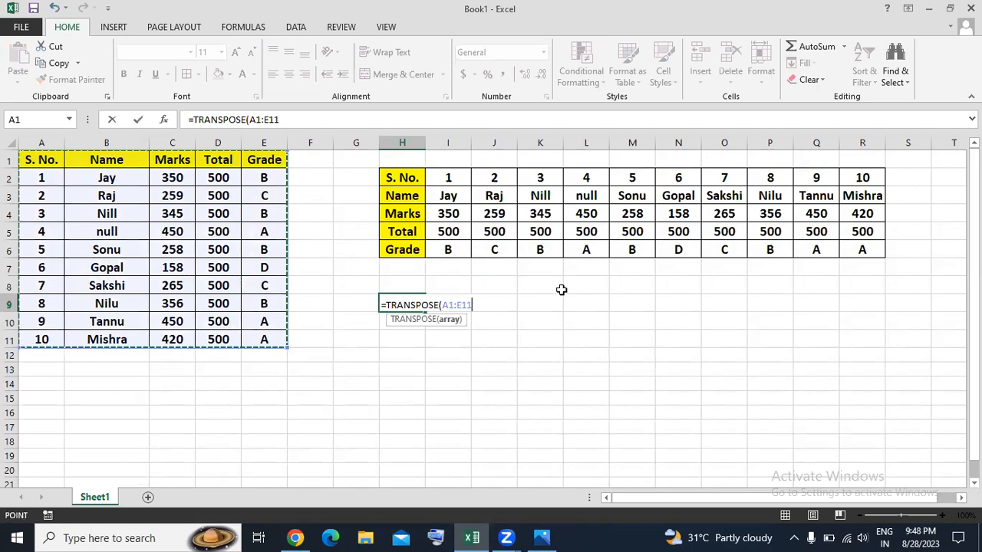
text())
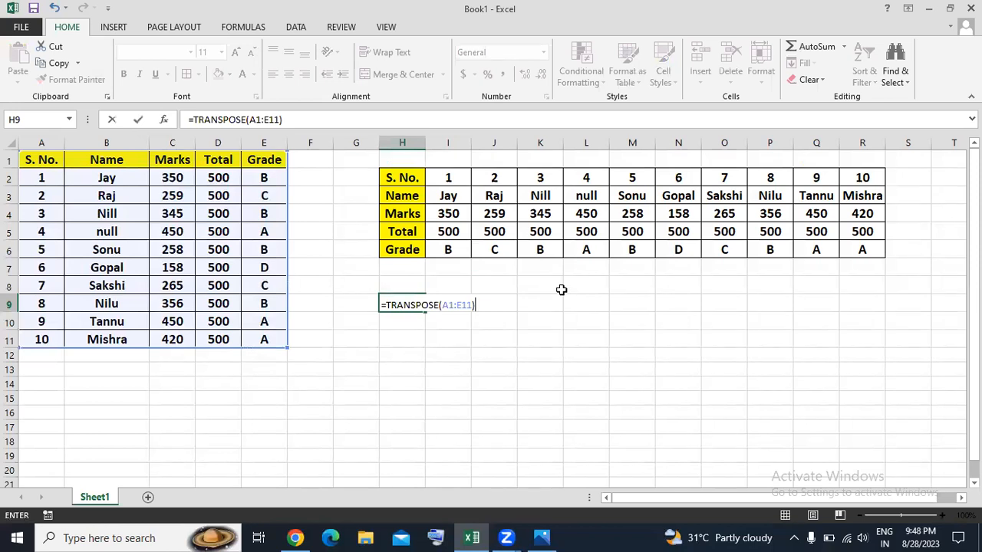
key(Return)
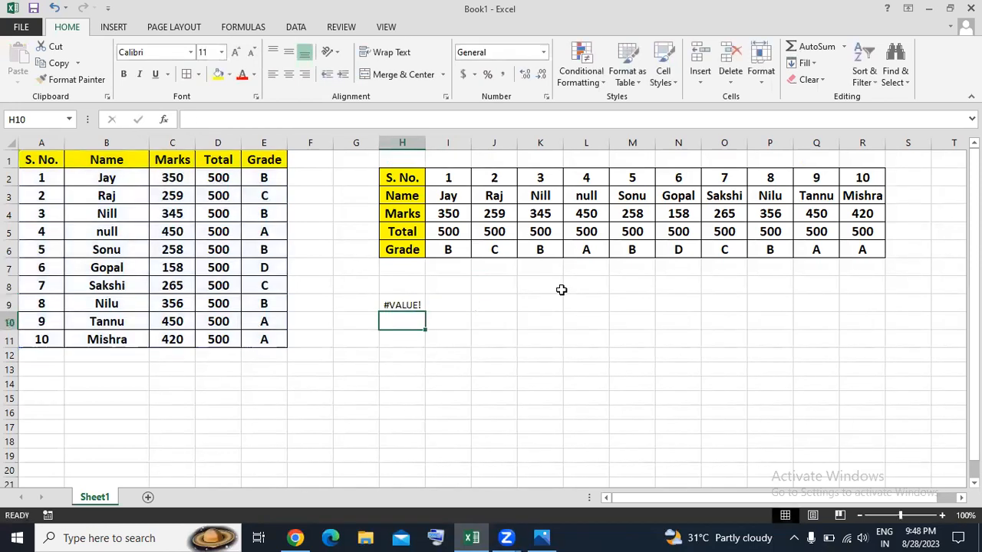
- Fill the TRANSPOSE formula from H9 across to R9 and re-enter it as an array formula
click(411, 304)
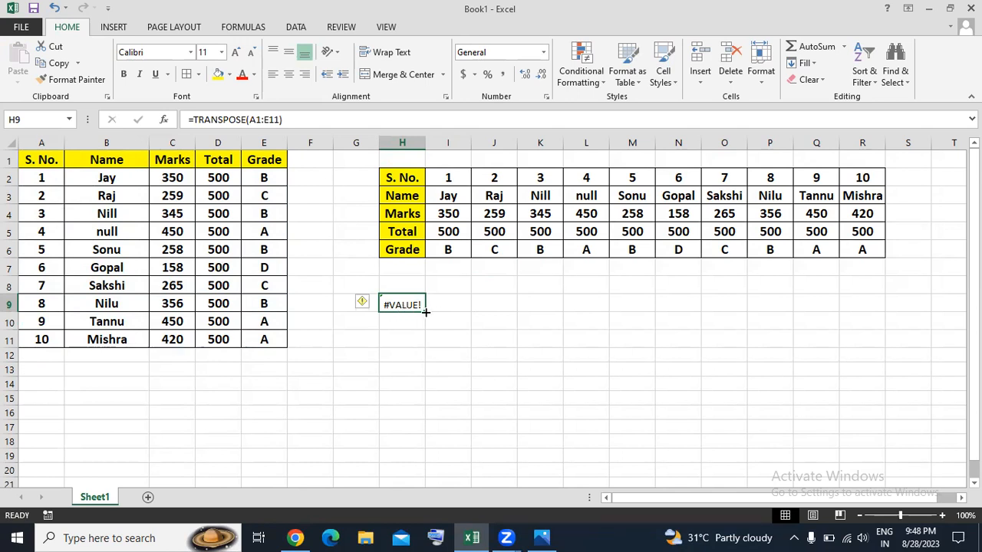
drag(426, 312, 866, 294)
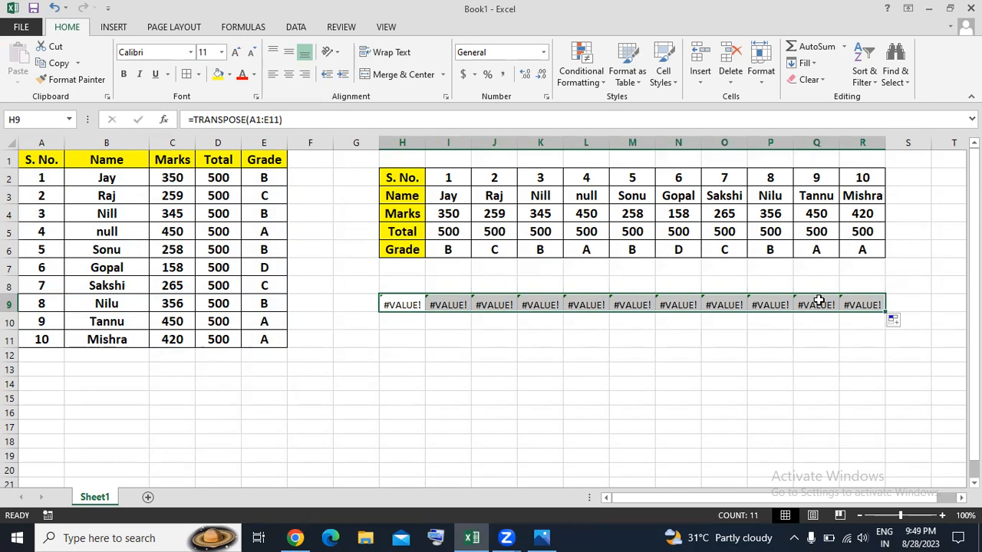
key(F2)
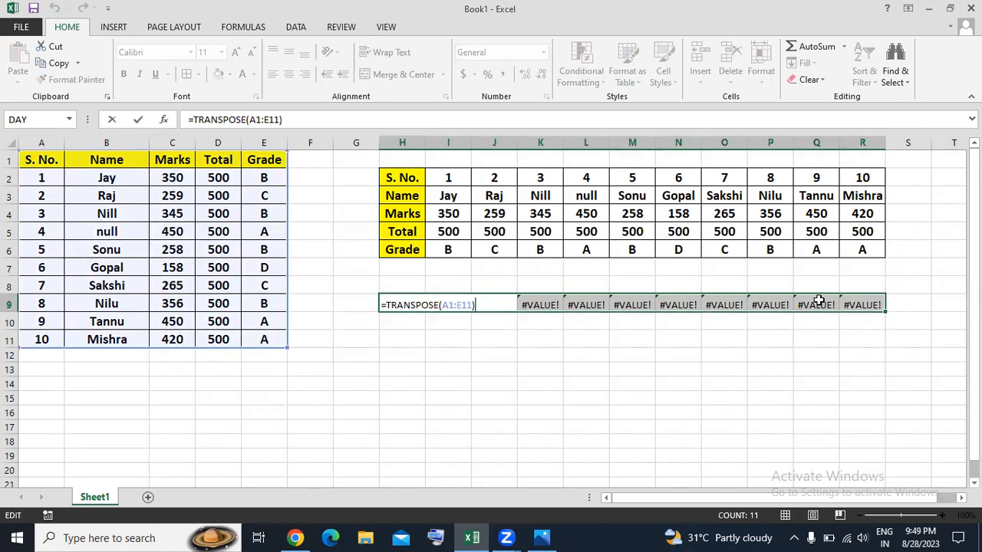
key(ctrl+shift+Return)
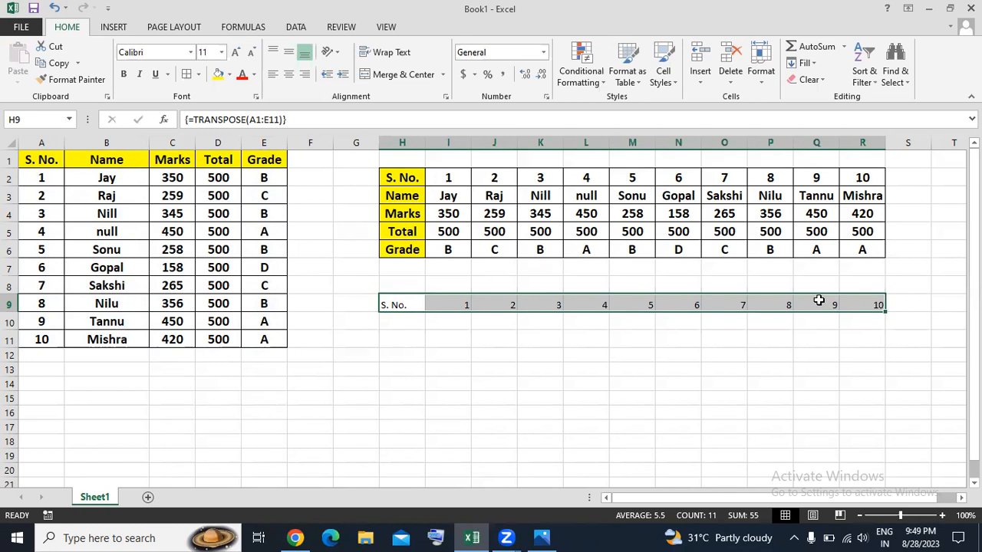
- Extend the TRANSPOSE range down to row 14 and re-enter H9:R14 as one array formula
drag(884, 313, 881, 391)
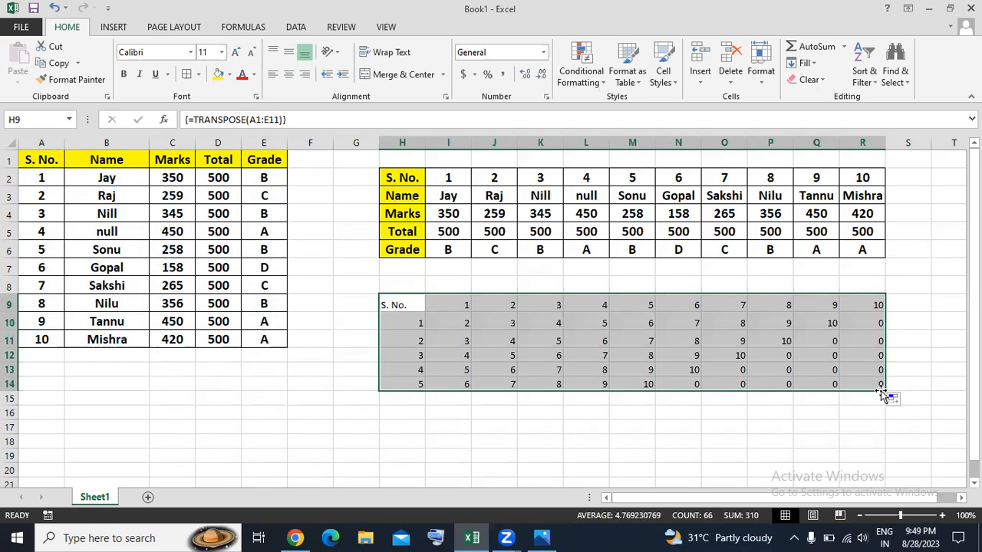
key(F2)
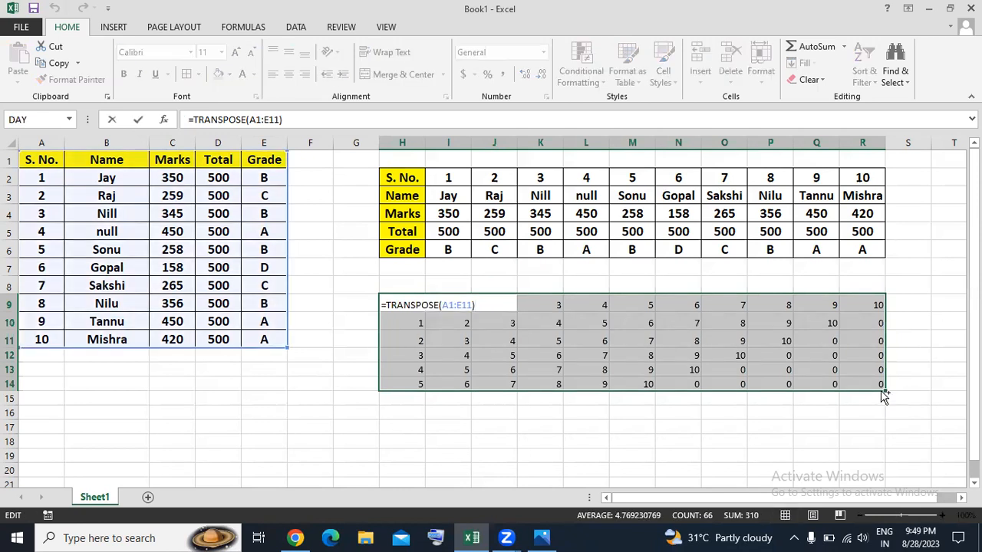
key(ctrl+shift+Return)
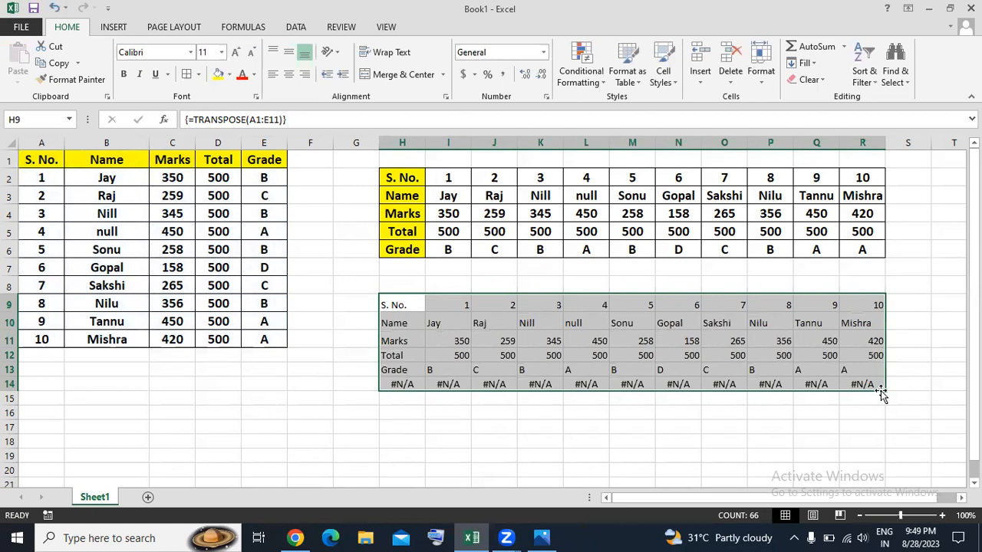
- Try to delete the surplus row 14 of the TRANSPOSE array, first its contents, then its cells
click(813, 399)
drag(346, 383, 876, 384)
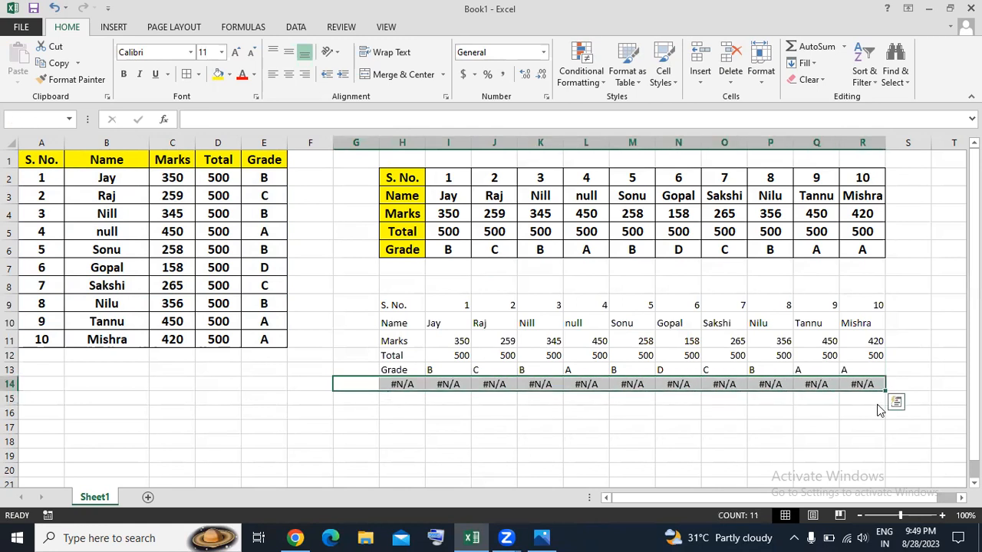
key(Delete)
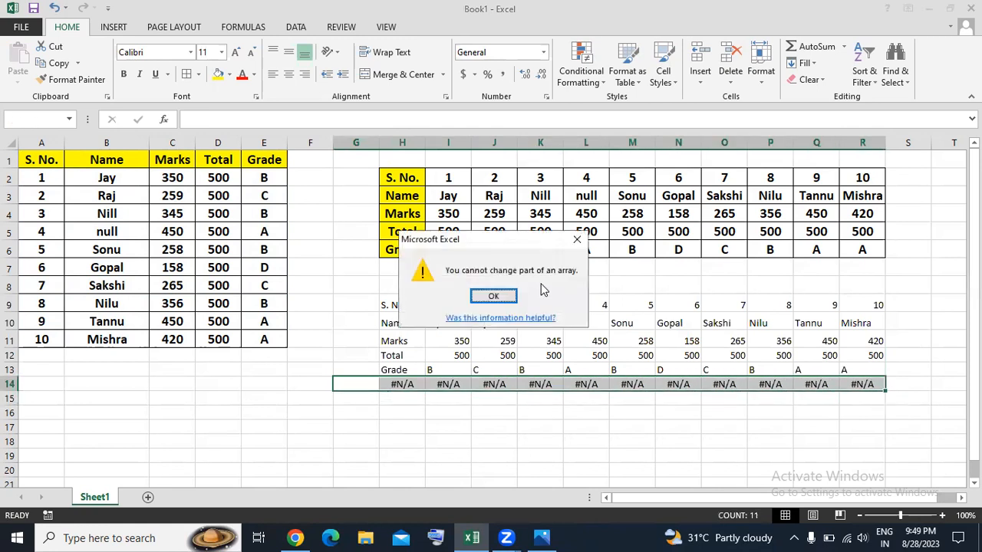
click(577, 240)
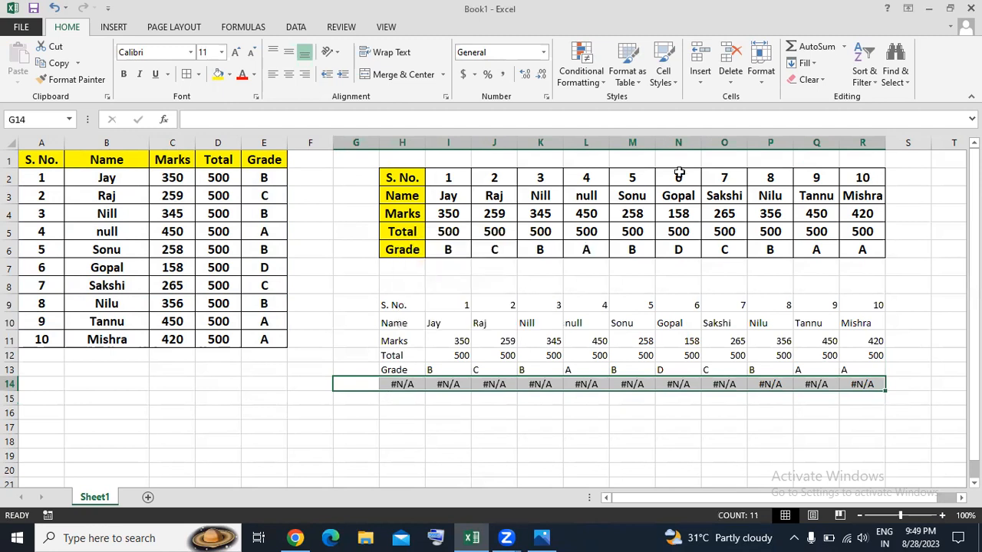
click(730, 58)
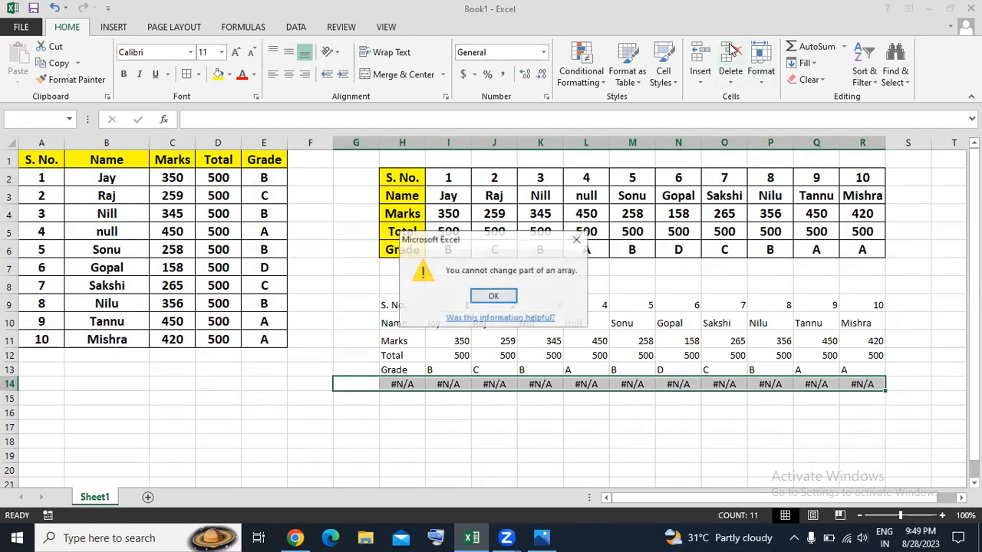
click(577, 239)
click(557, 431)
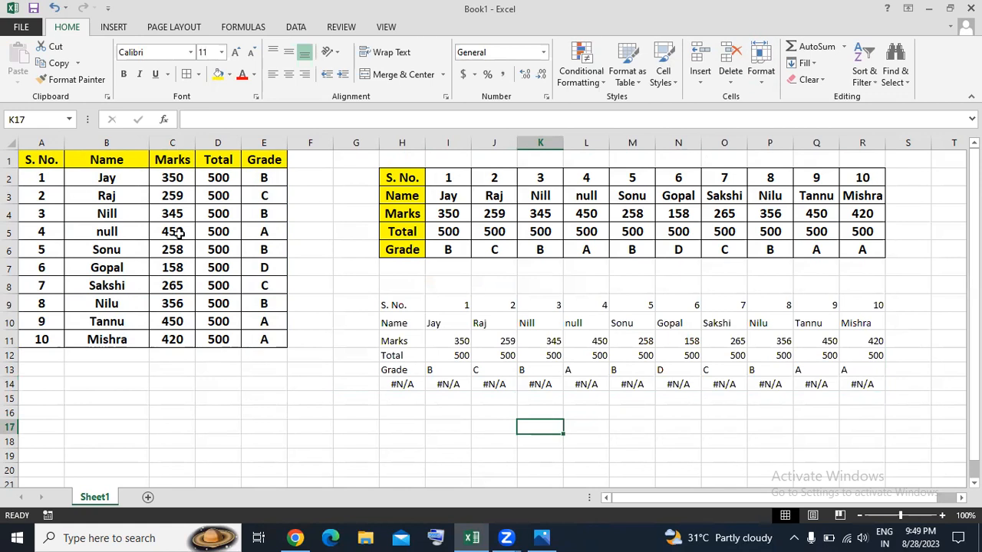
- Try to re-enter the TRANSPOSE formula over H9:R13 only
click(599, 356)
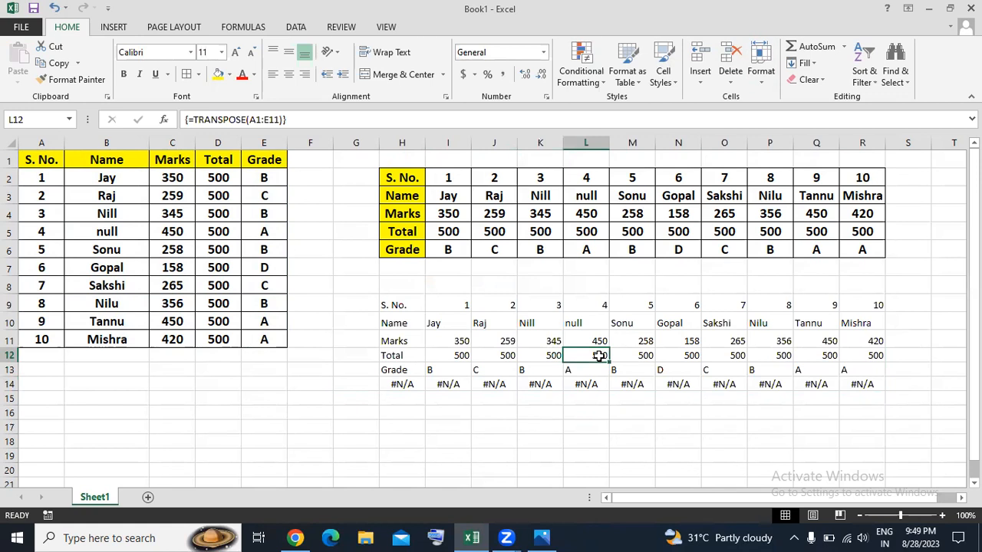
drag(406, 303, 856, 368)
key(F2)
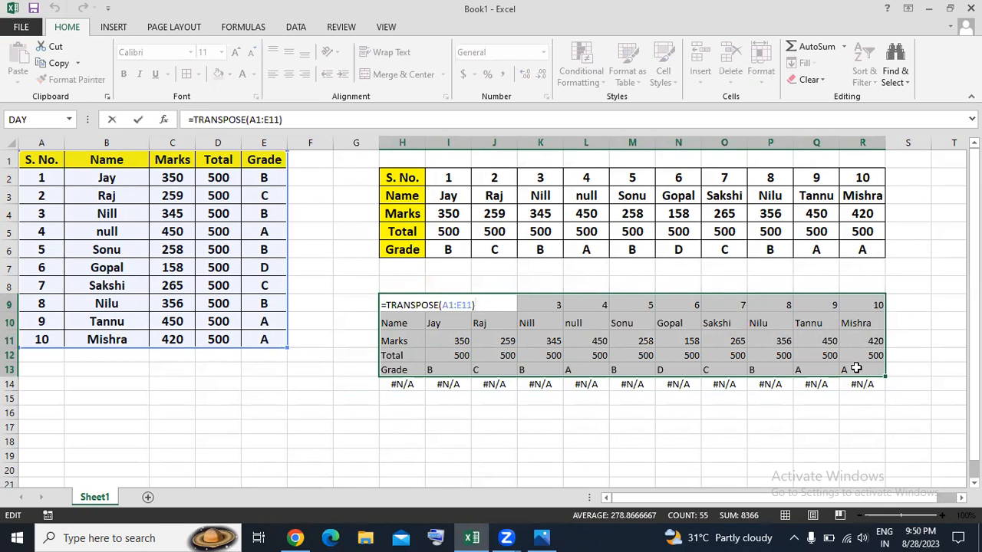
key(Return)
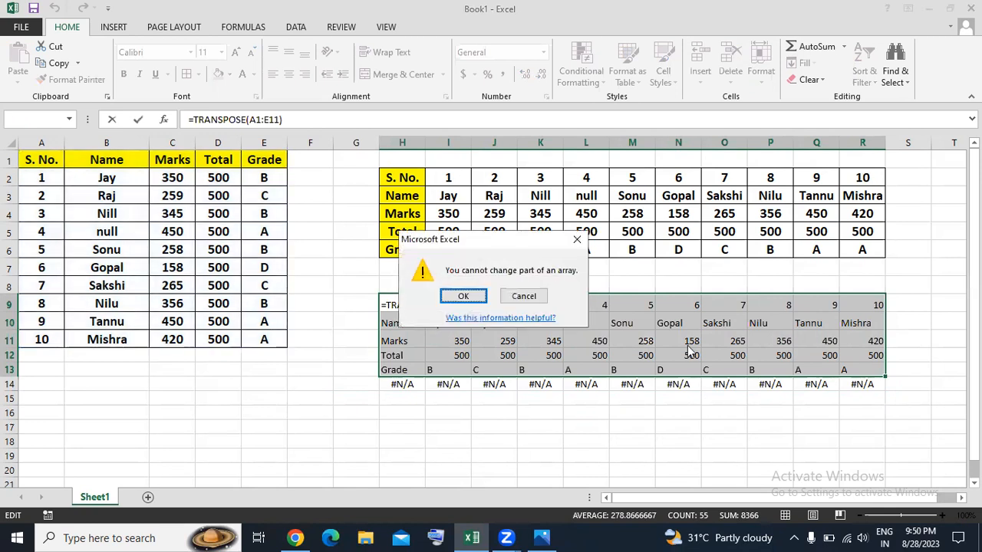
click(577, 239)
click(678, 429)
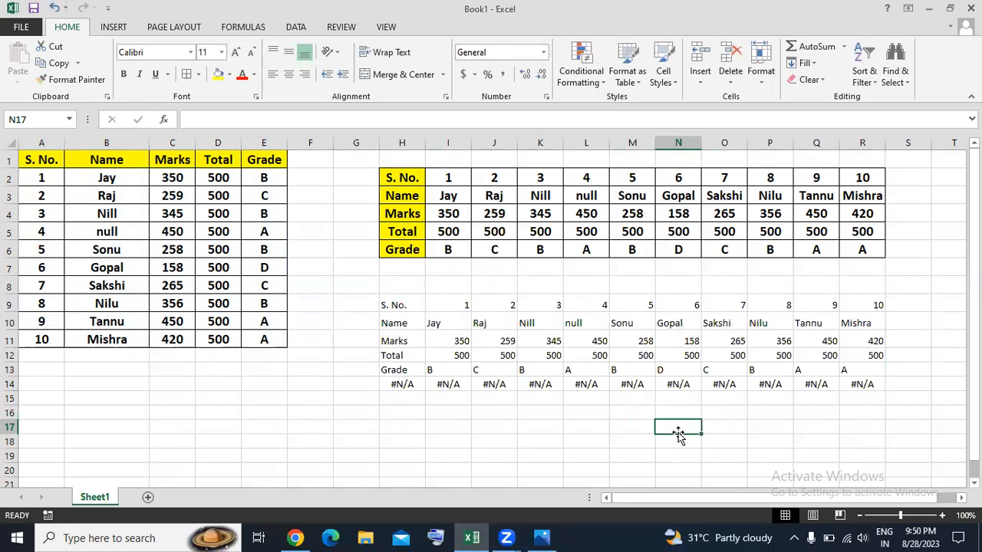
- Clear the range H8:S14 to remove the entire TRANSPOSE array
scroll(678, 434, down, 1)
scroll(678, 433, up, 1)
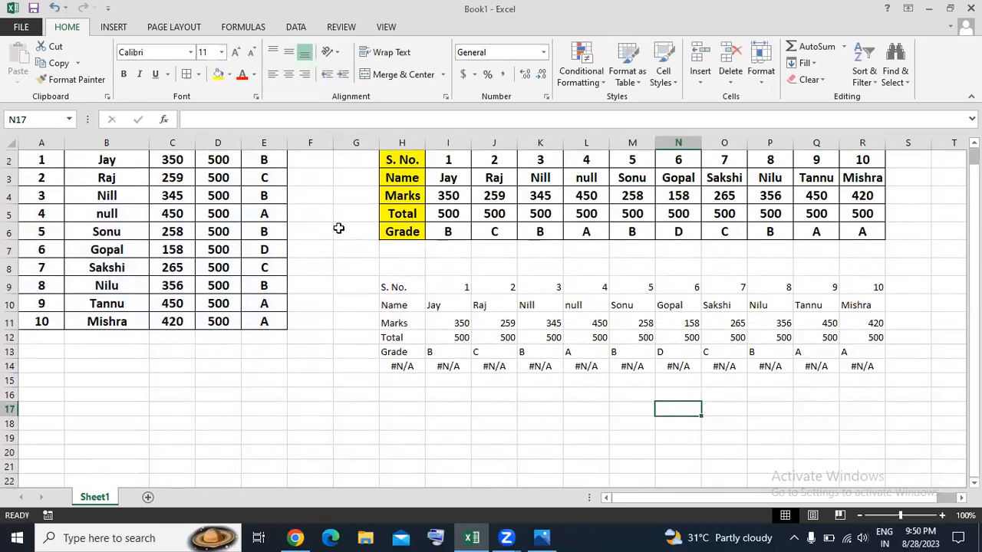
drag(384, 268, 894, 374)
key(Delete)
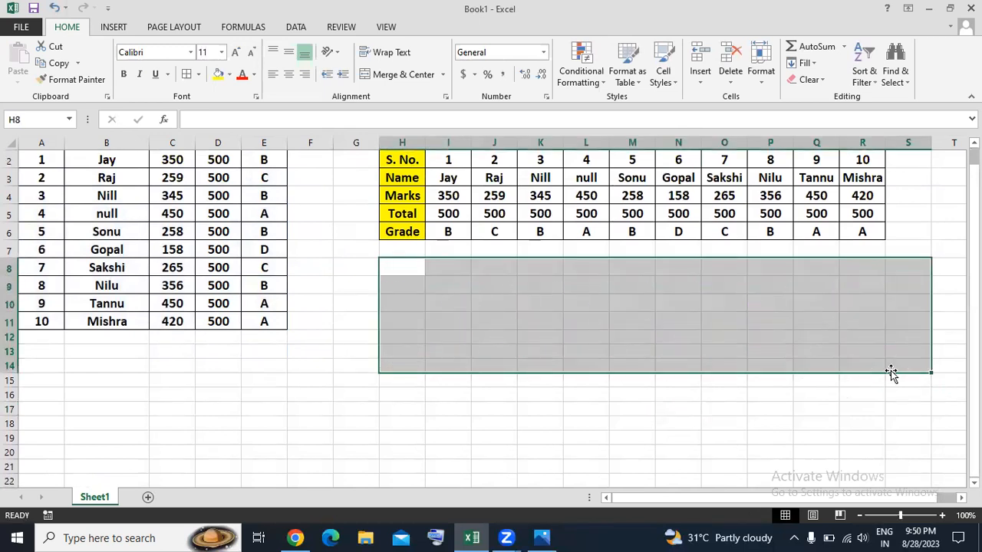
click(556, 347)
scroll(556, 346, up, 1)
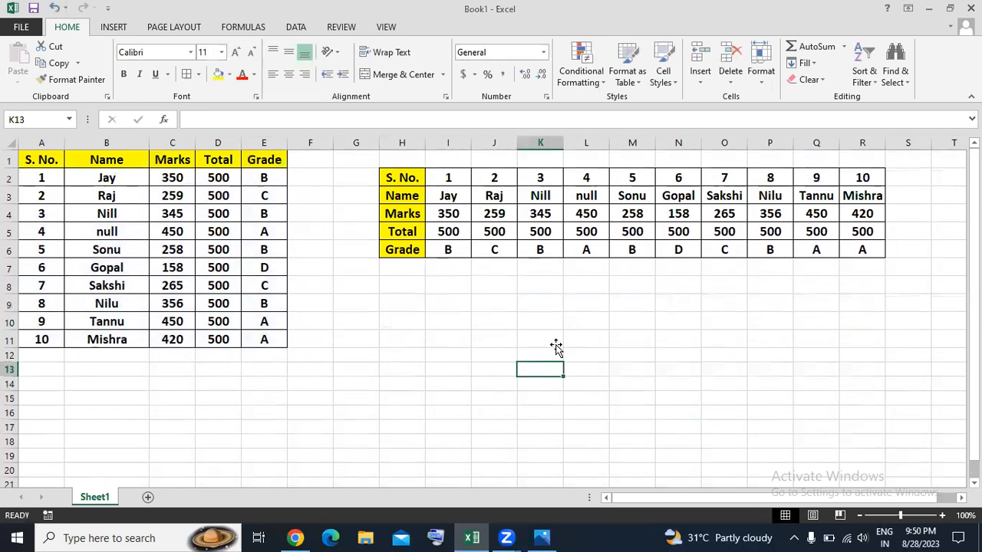
- Enter the source cell's address A1 as plain text in cell H9
click(392, 305)
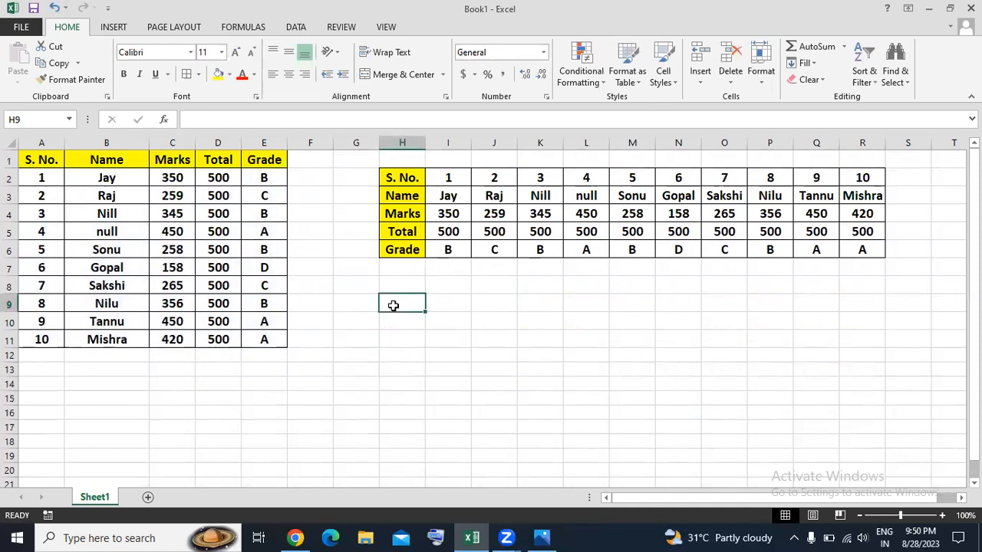
click(34, 164)
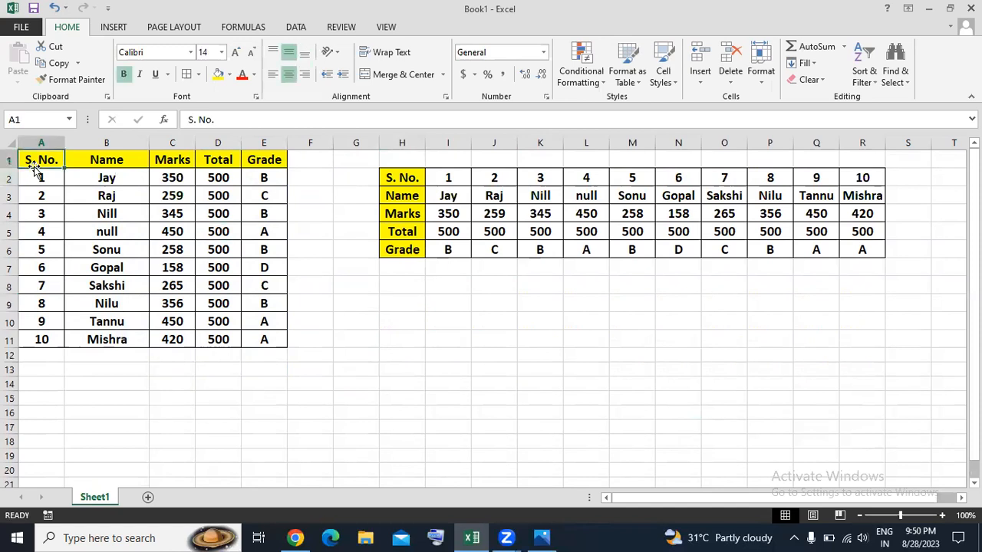
click(404, 310)
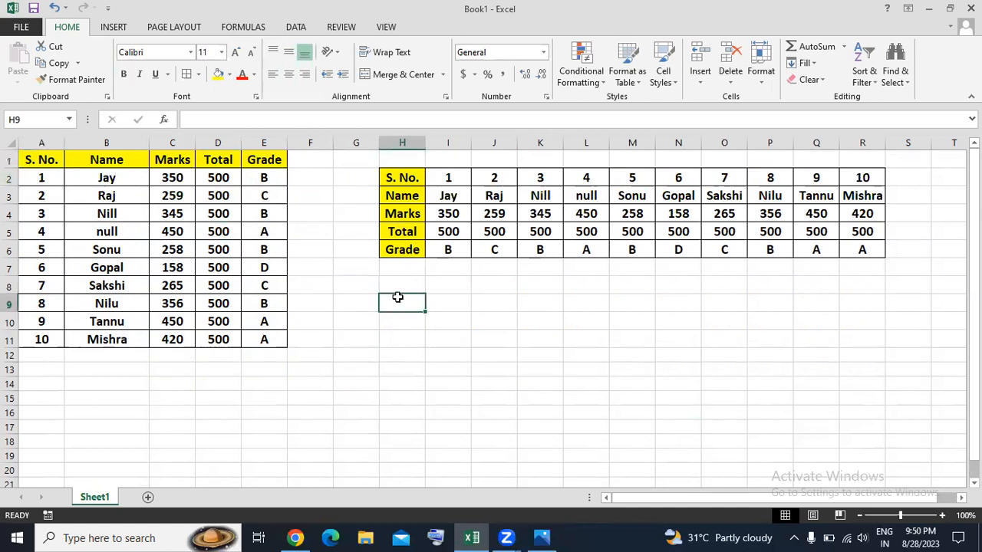
text(A1)
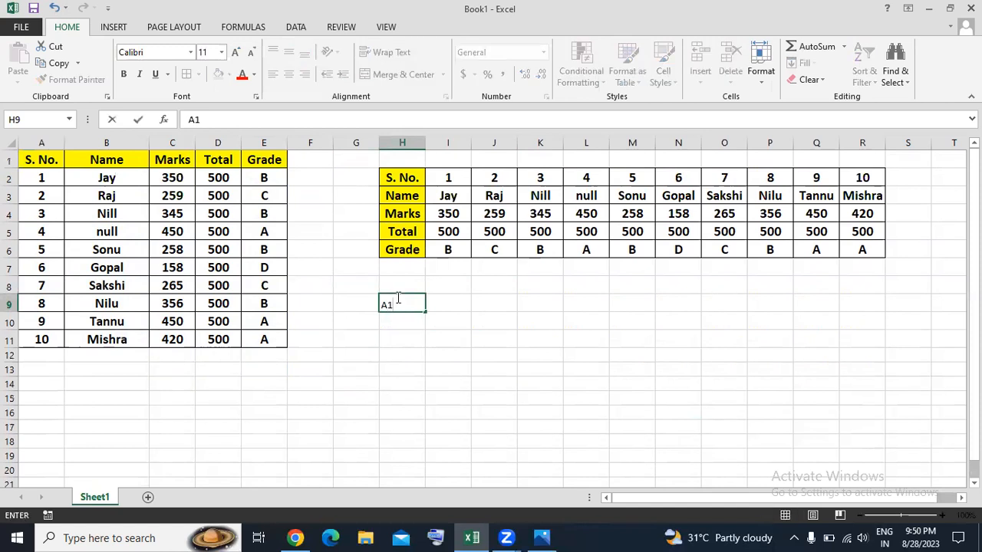
key(Return)
click(398, 299)
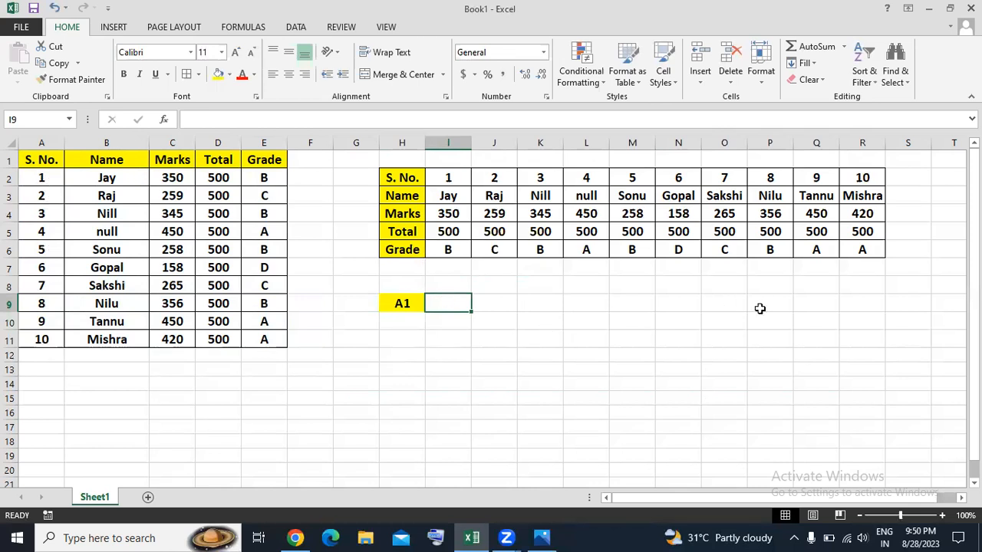
- Prefix the text in H9 with JGO to make JGOA1, and fill the series across to R9
click(398, 302)
double_click(399, 302)
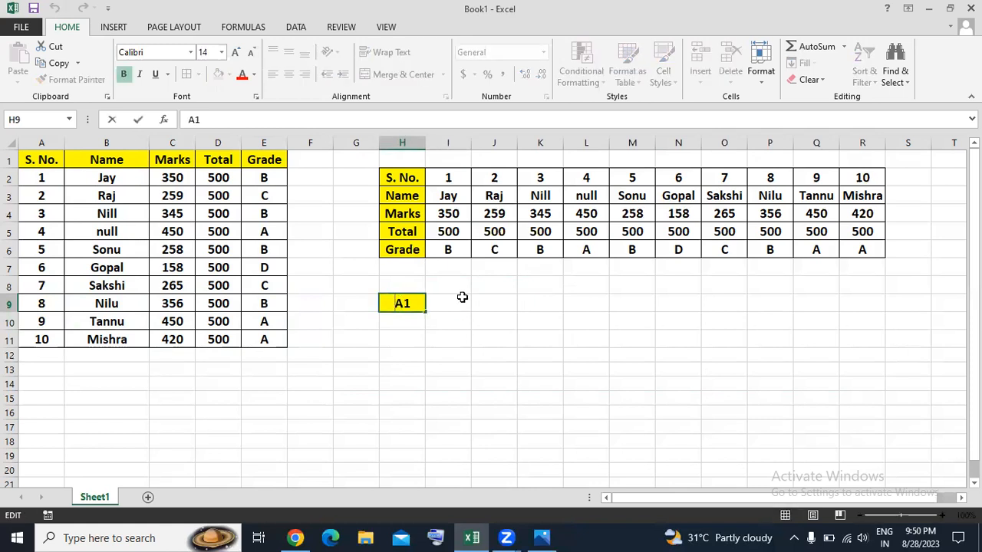
text(JGO)
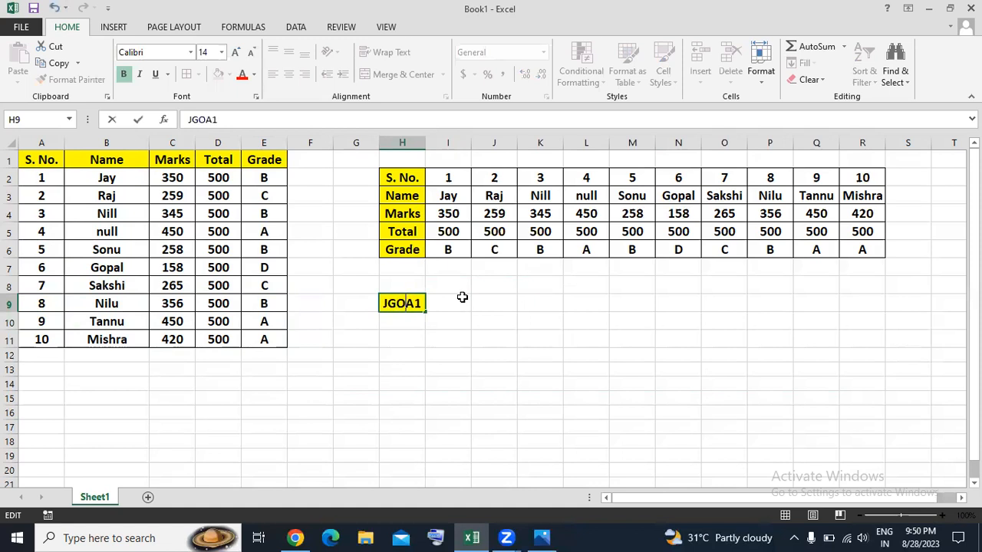
drag(425, 312, 872, 307)
click(784, 353)
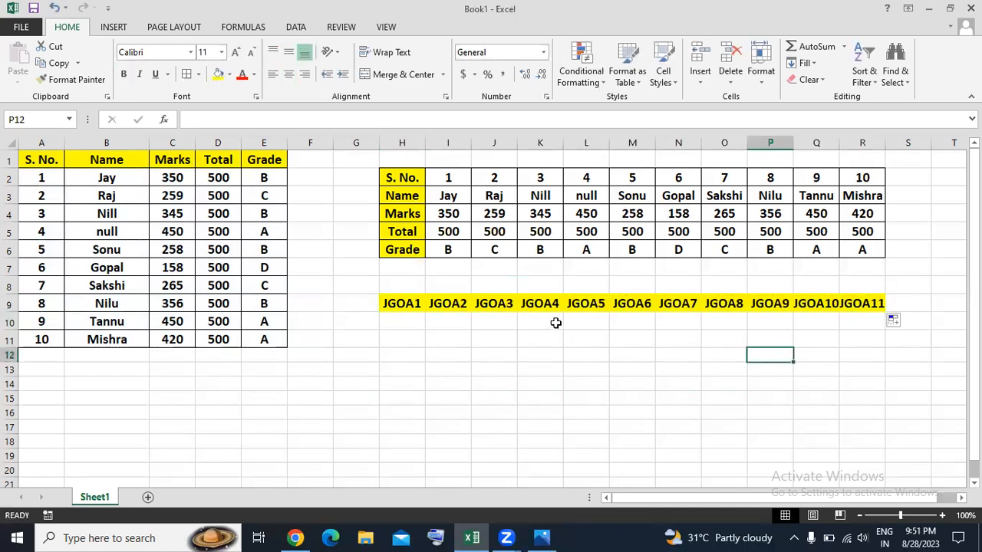
- Enter JGOB1, JGOC1, JGOD1 and JGOE1 down cells H10 to H13
click(392, 319)
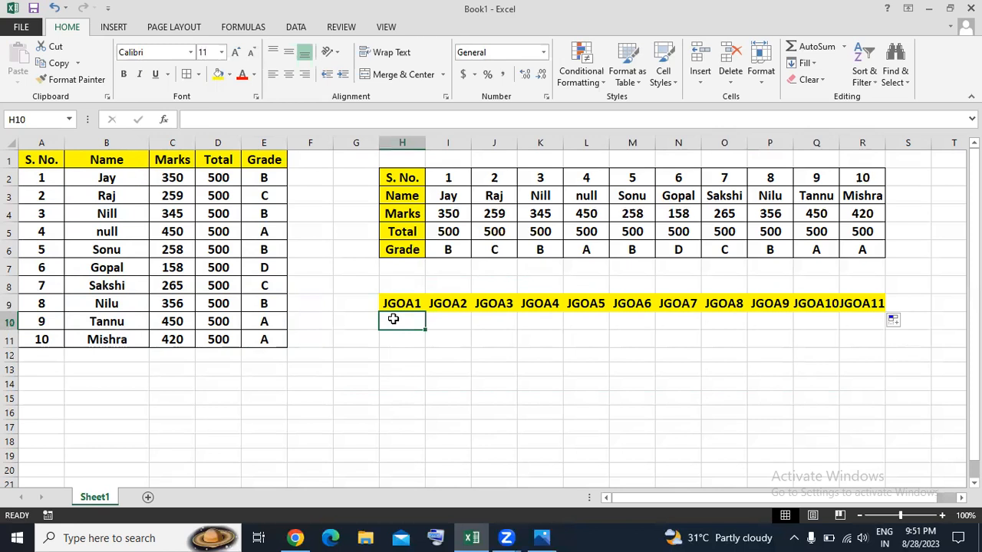
text(JGO)
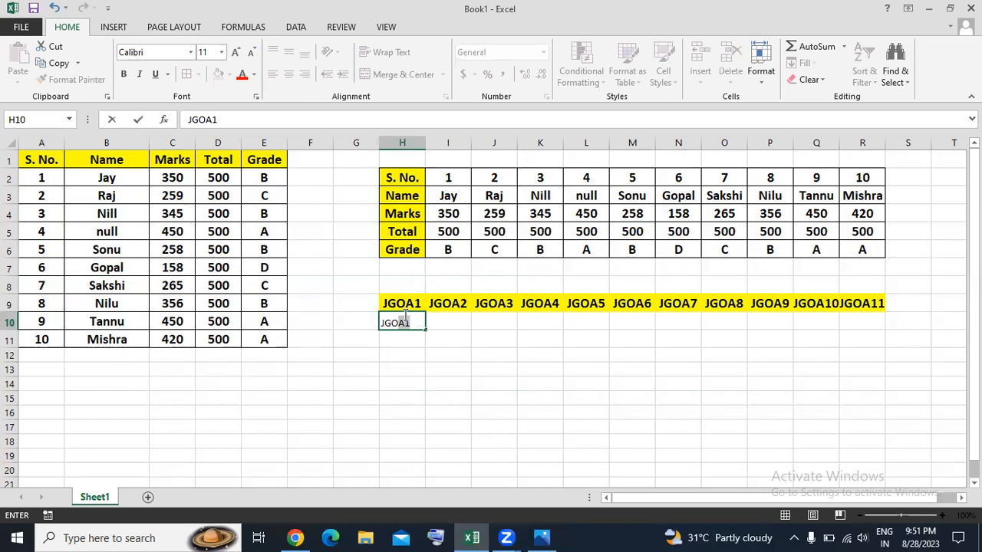
text(B1)
key(Return)
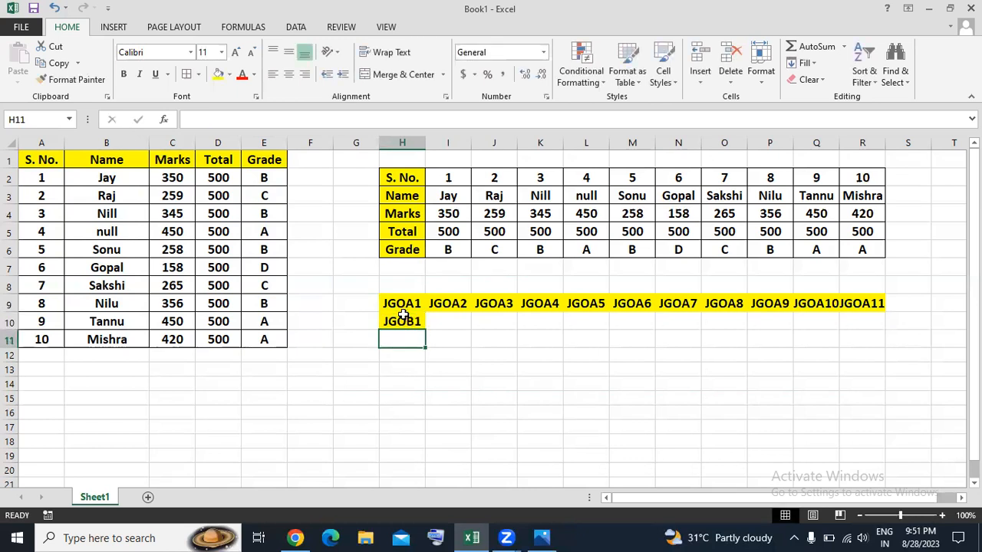
text(JGOC1)
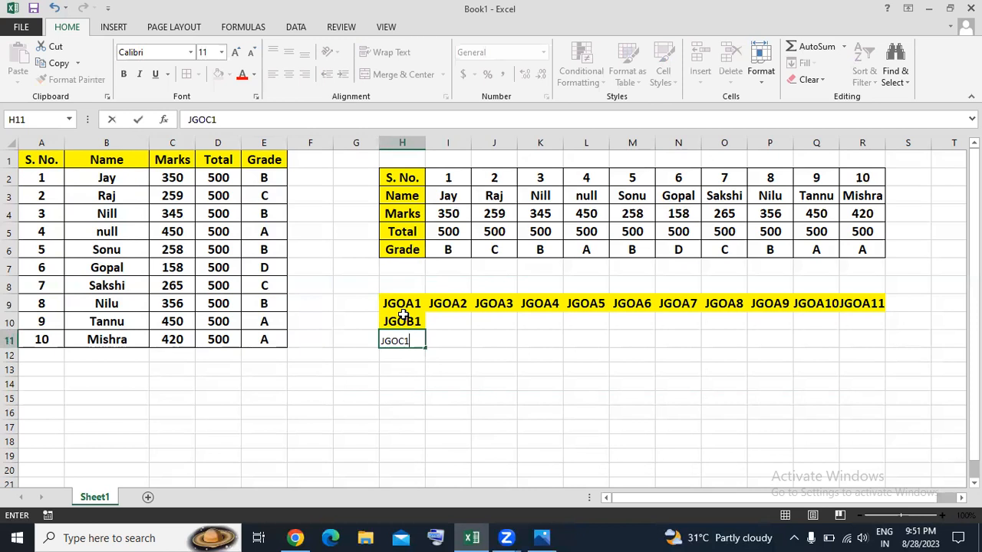
key(Return)
text(JGOD1)
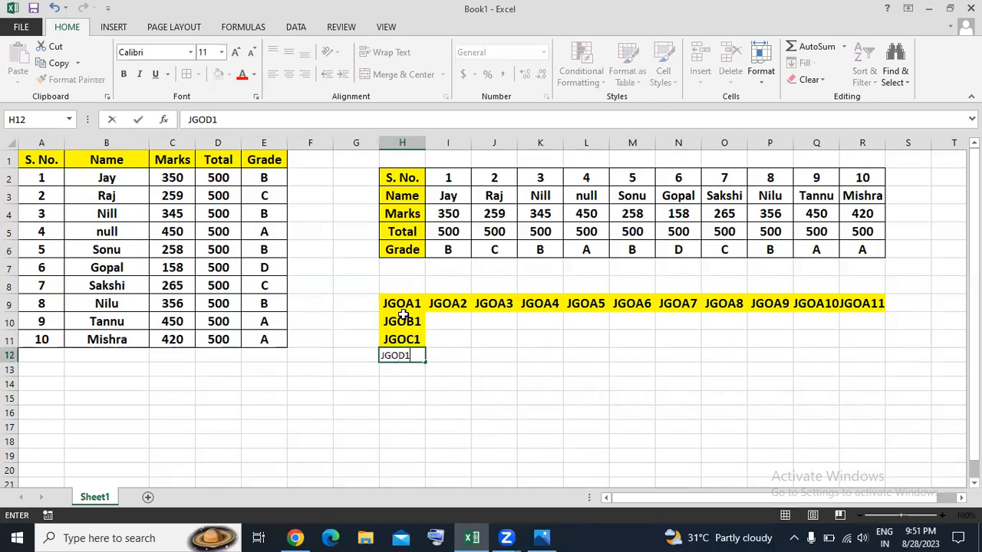
key(Return)
text(JGOE1)
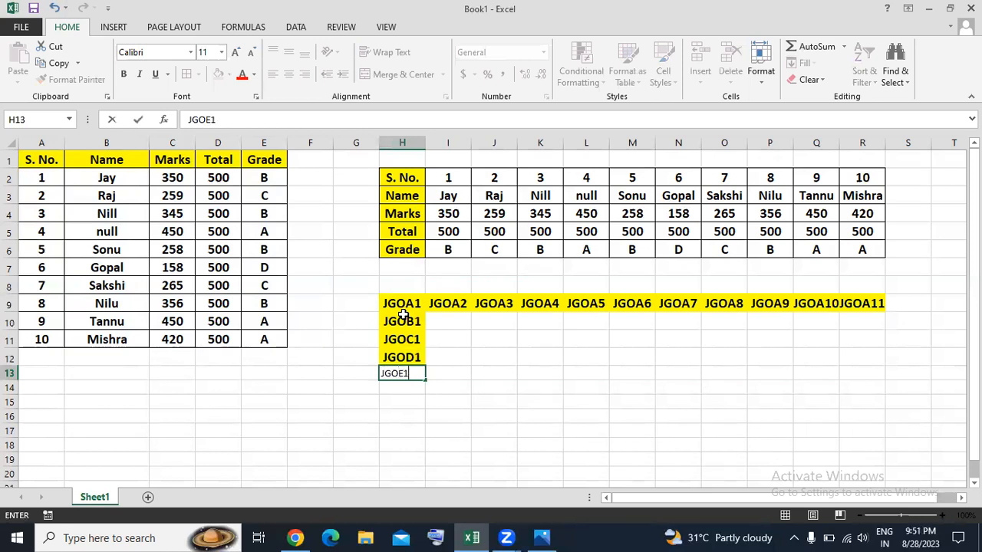
key(Return)
- Fill the series in H10:H13 across to column R
key(Up)
key(Up)
key(Up)
key(Up)
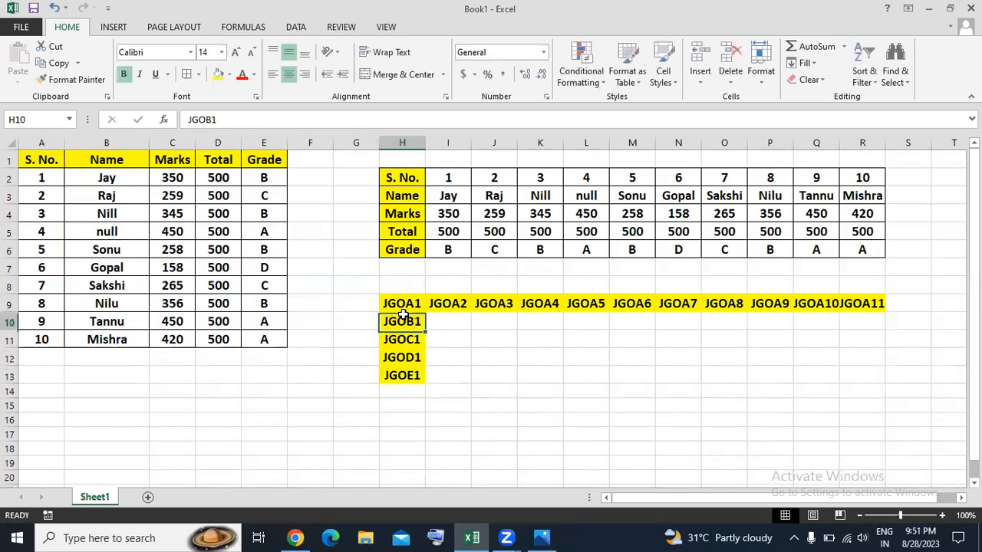
drag(401, 314, 878, 381)
click(629, 429)
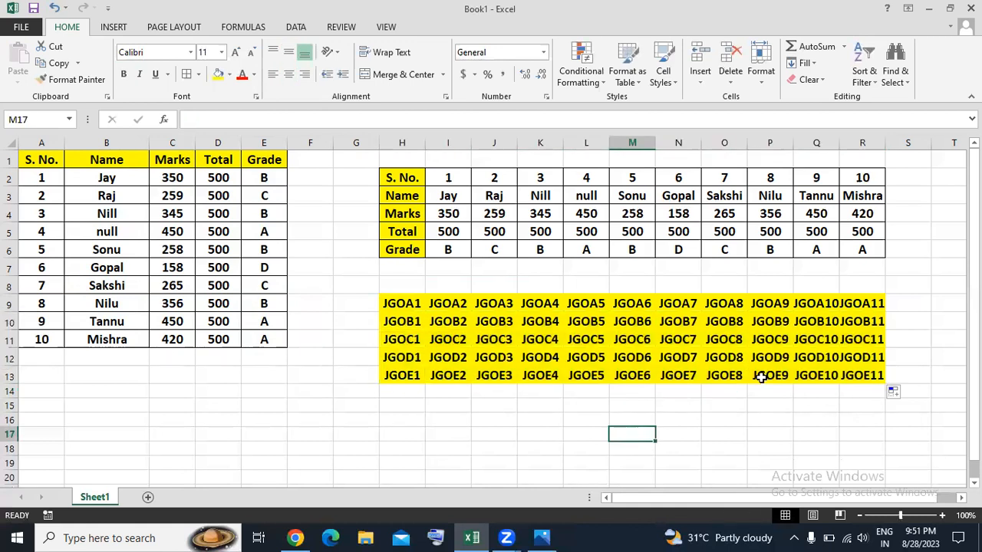
- Replace every JGO on the sheet with = to turn the text references into formulas
click(895, 77)
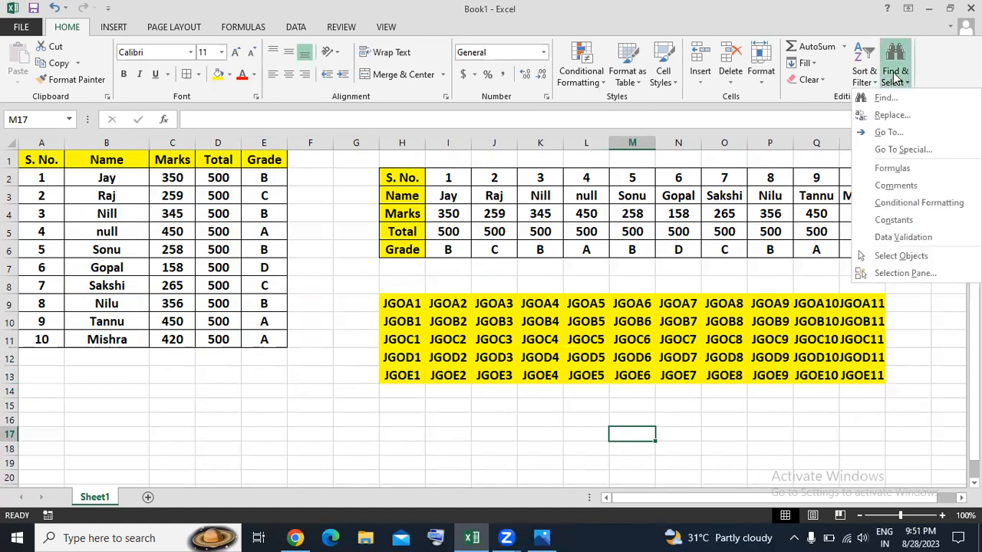
click(894, 113)
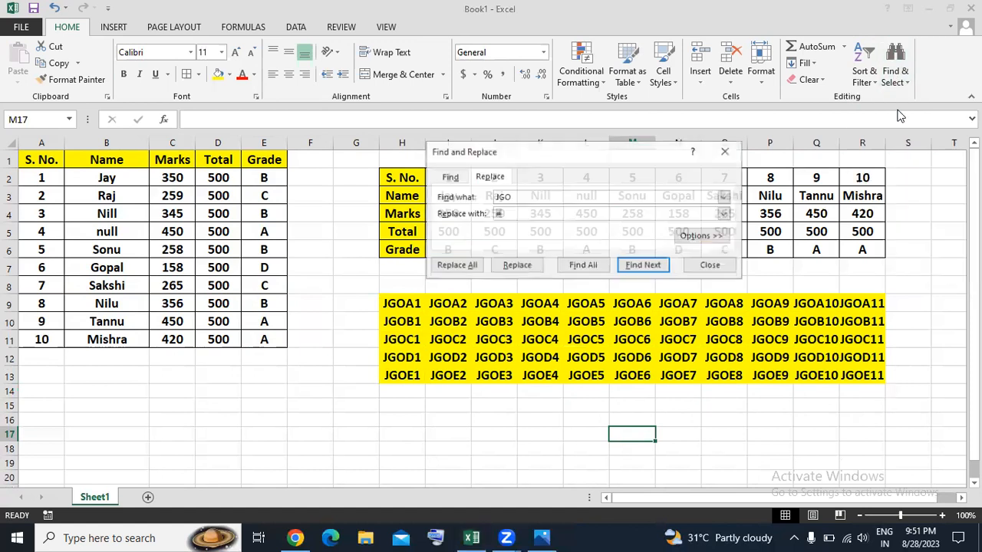
click(511, 197)
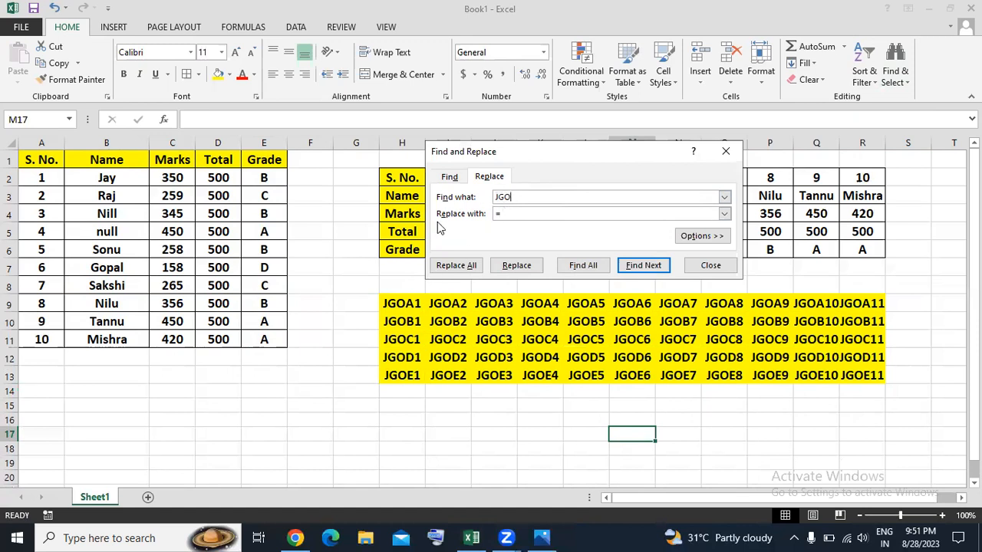
click(507, 214)
click(471, 265)
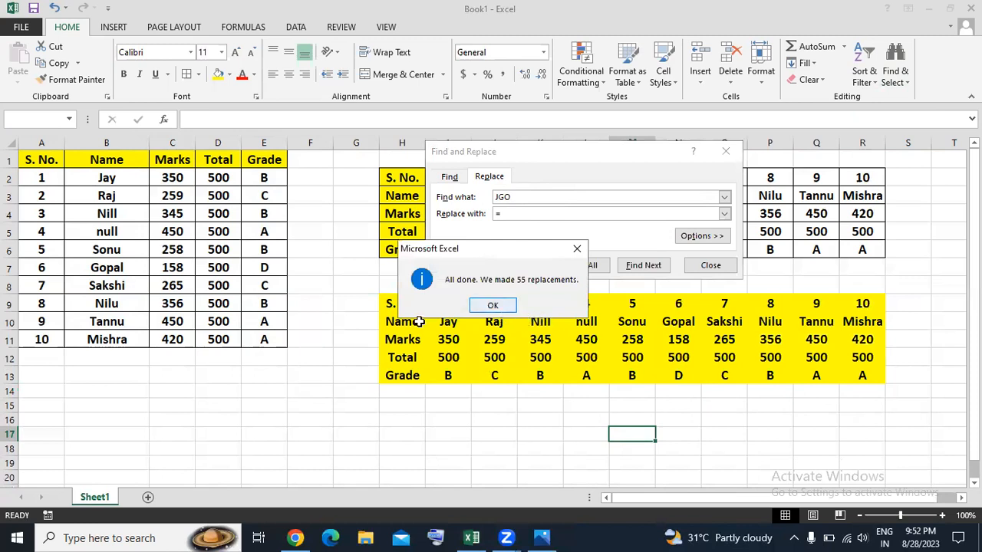
click(500, 310)
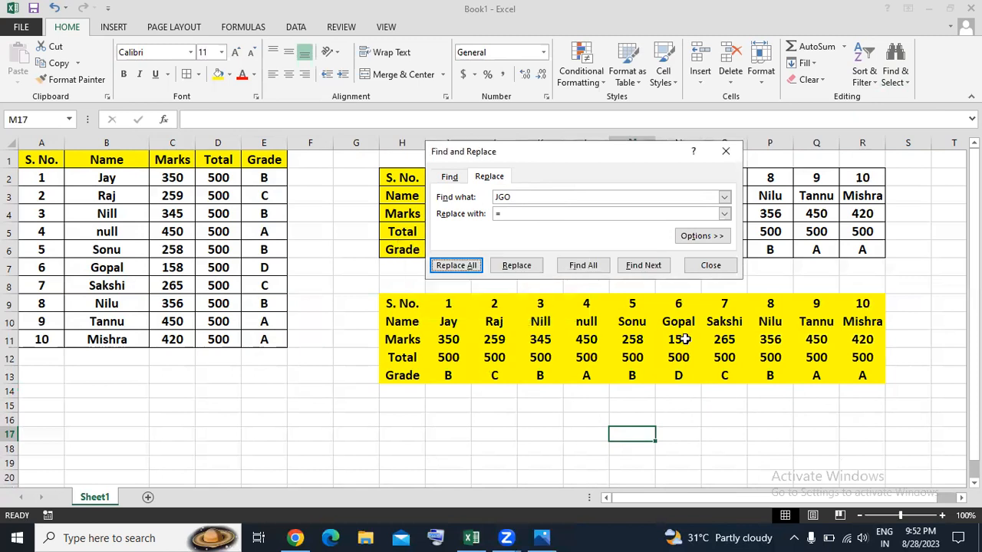
click(711, 267)
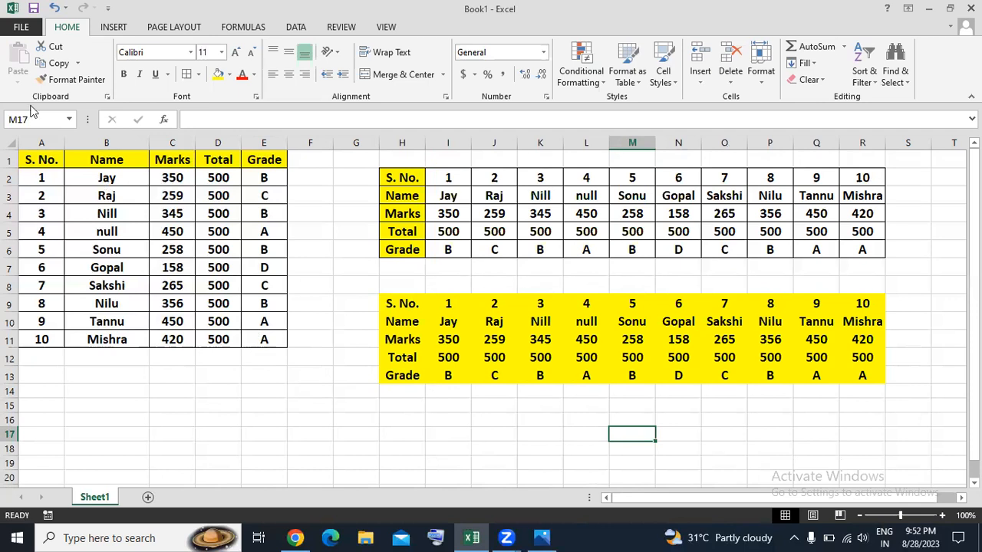
- Copy the table A1:E11 and examine the Paste Special options for cell H2 without pasting
drag(56, 160, 257, 338)
click(57, 63)
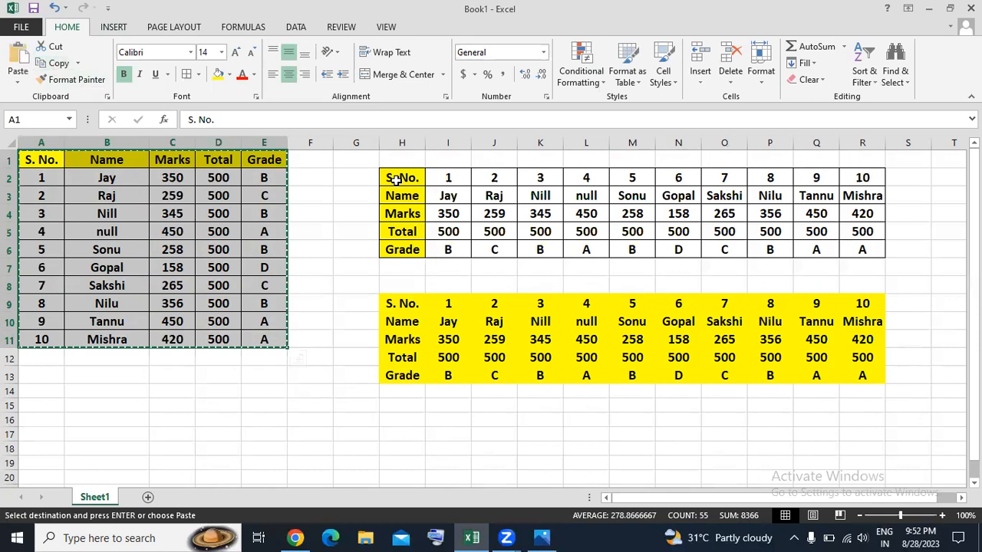
click(396, 178)
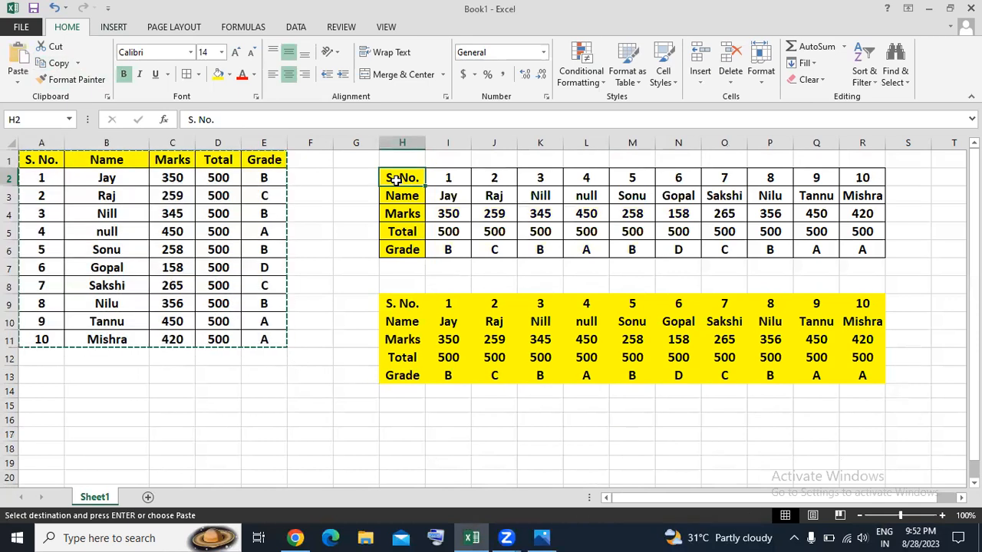
click(19, 85)
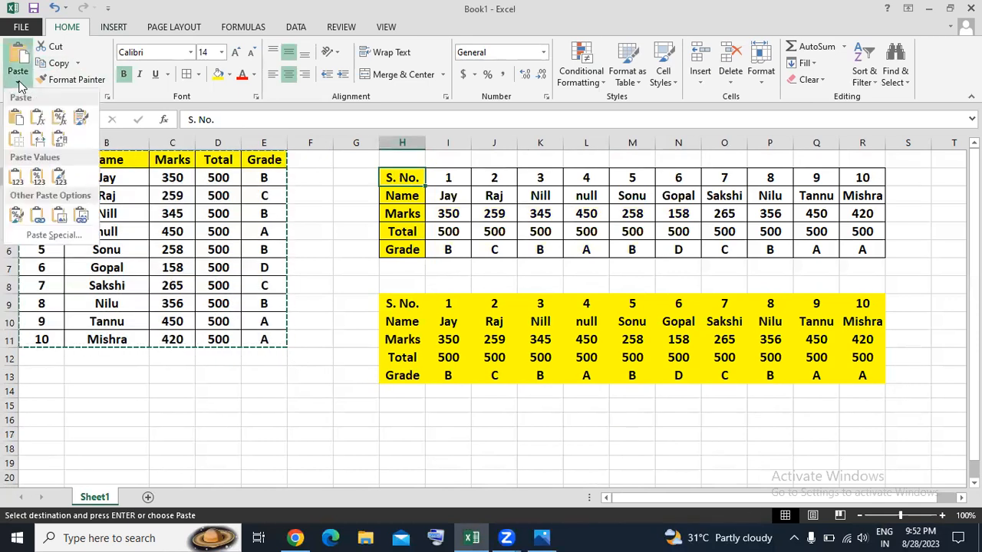
click(48, 237)
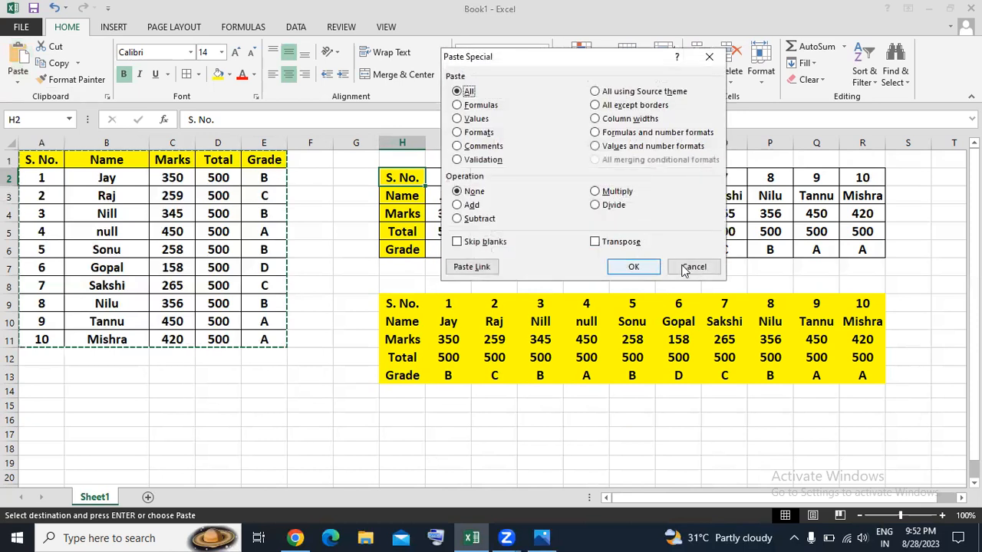
key(Escape)
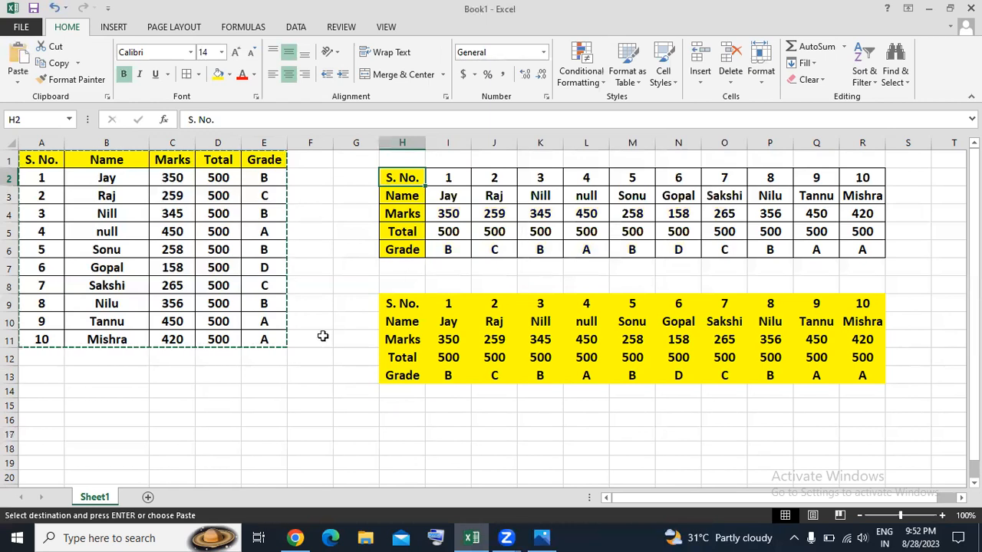
- Enter the formula =TRANSPOSE(A1:E11) in cell B16
scroll(124, 378, down, 1)
click(125, 379)
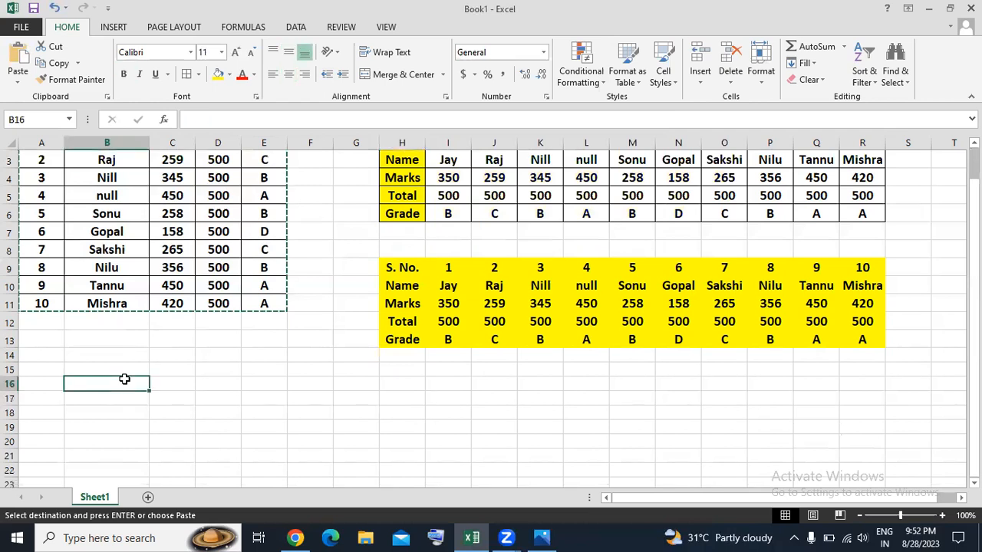
text(=TRANSPOS)
key(Tab)
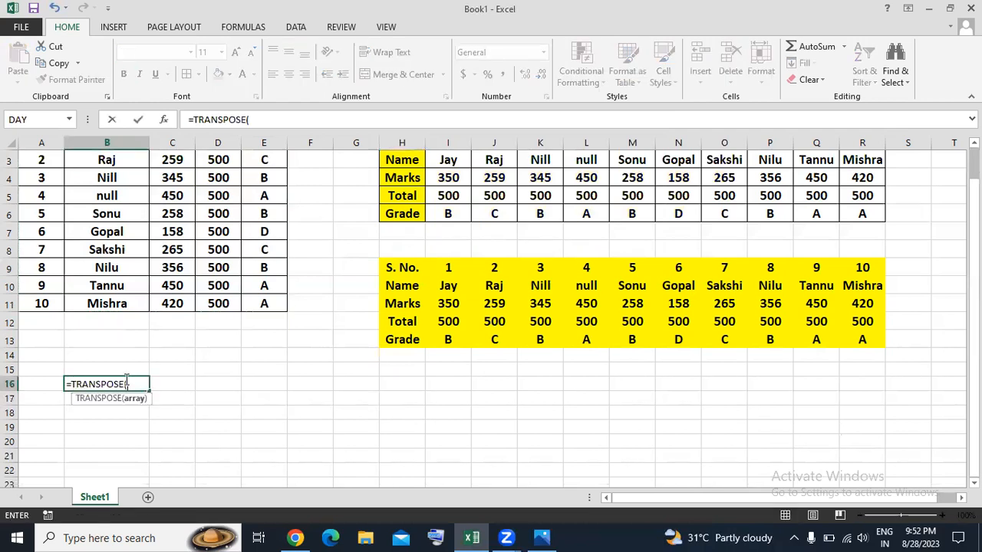
scroll(125, 377, up, 1)
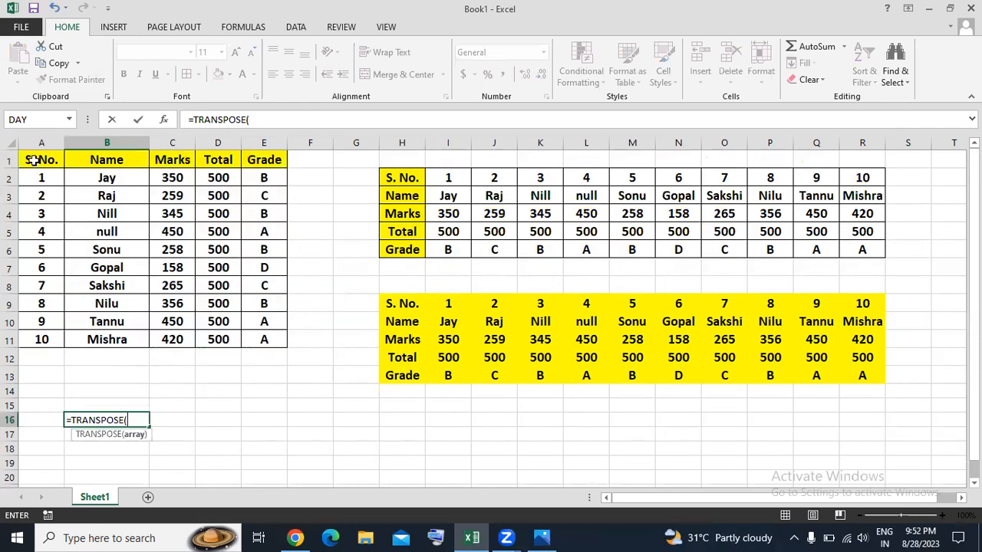
drag(34, 160, 261, 339)
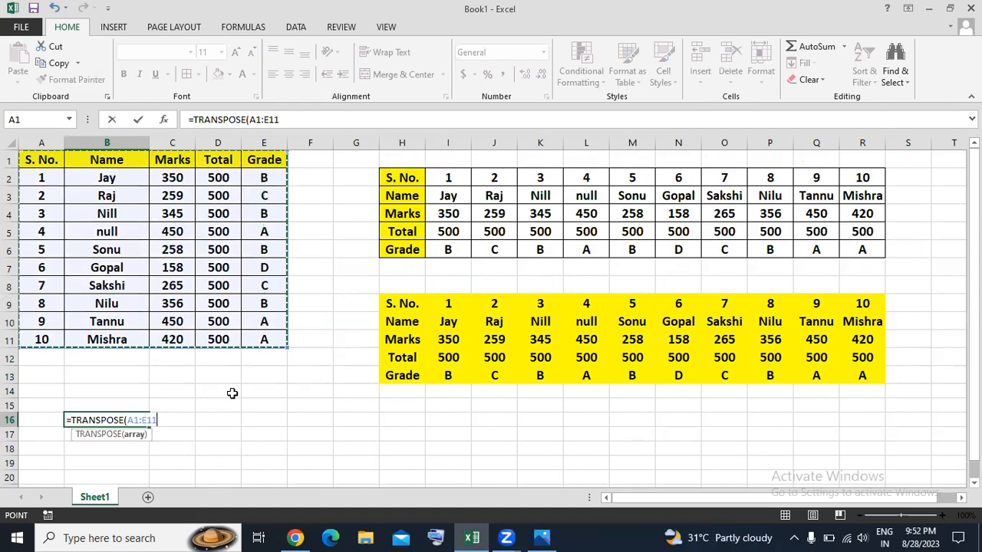
key(Return)
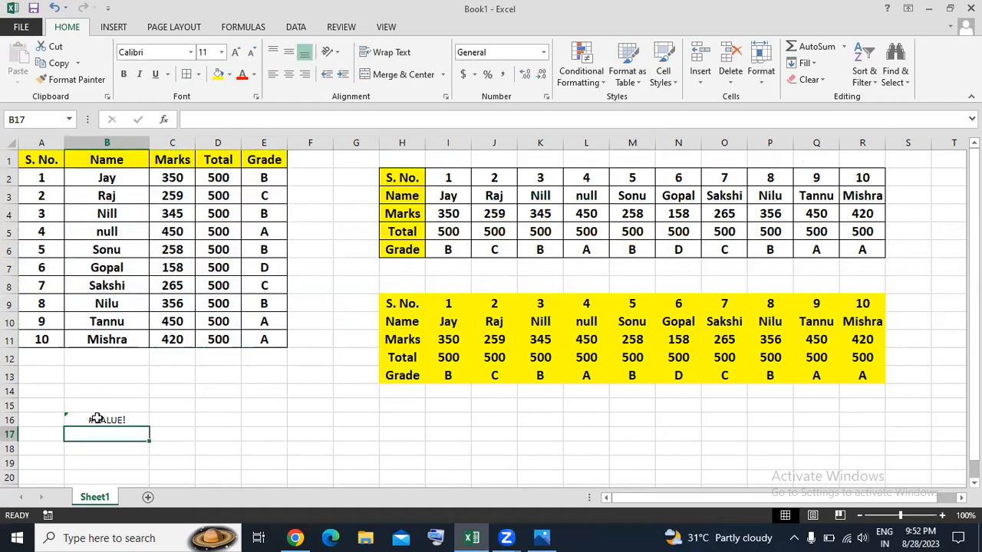
- Fill the TRANSPOSE formula from B16 across to L16 and re-enter B16:L16 as one array formula
click(132, 420)
drag(149, 427, 596, 459)
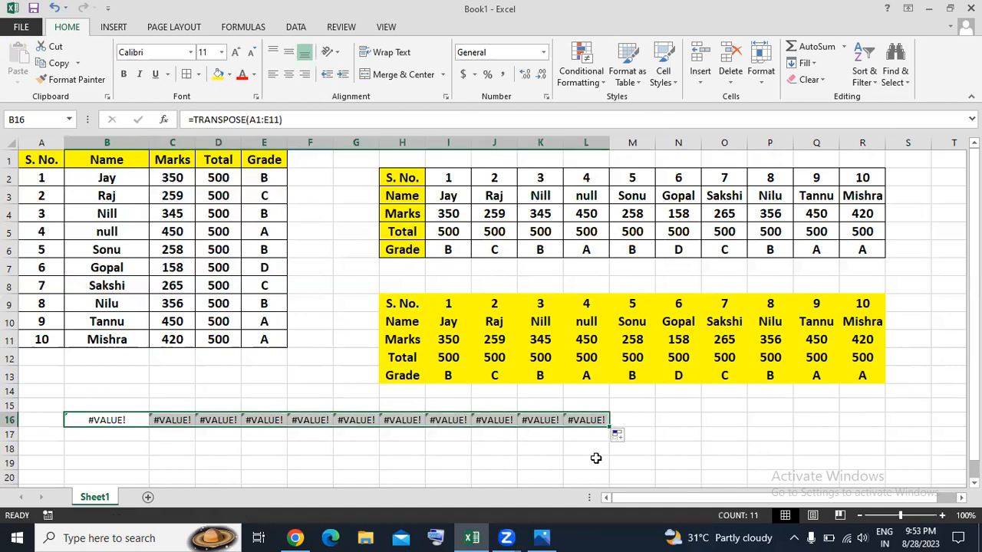
scroll(596, 458, down, 1)
key(F2)
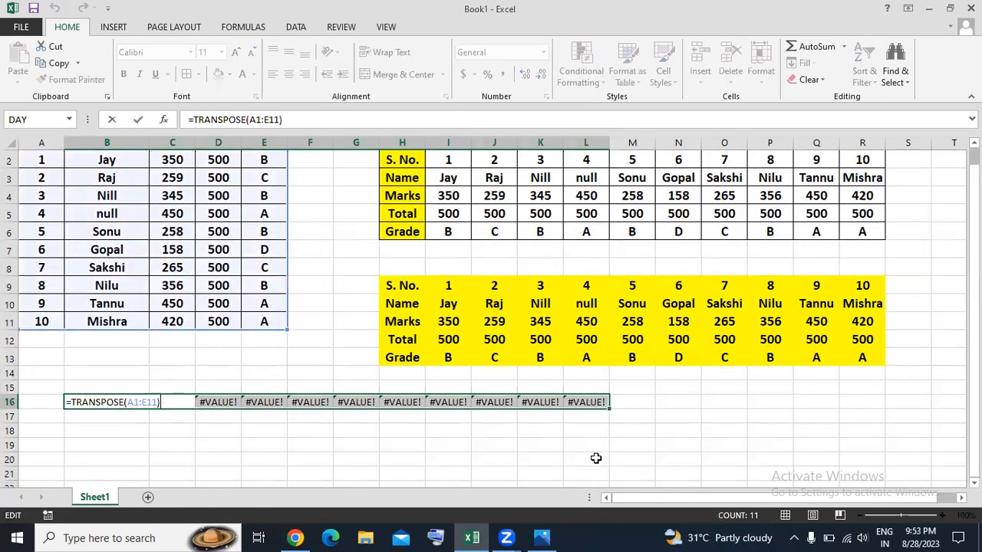
key(ctrl+shift+Return)
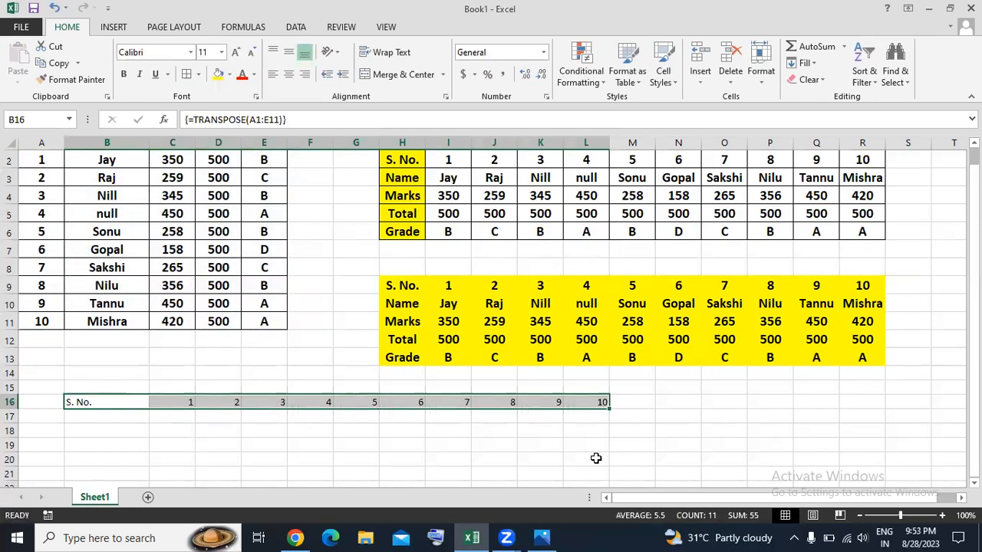
- Fill the TRANSPOSE formula from B16:L16 down to row 20 and re-enter B16:L20 as one array formula
scroll(596, 458, down, 1)
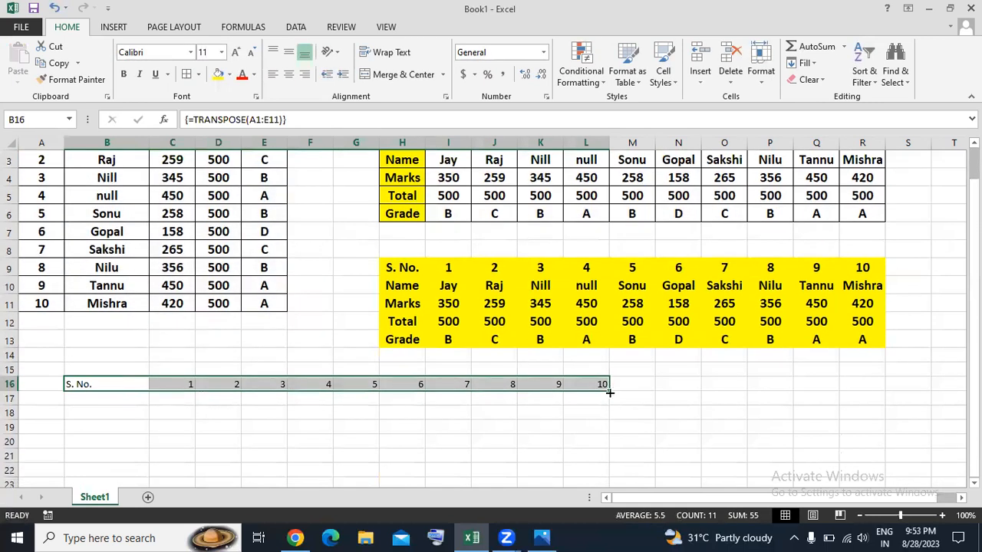
drag(609, 392, 611, 447)
key(F2)
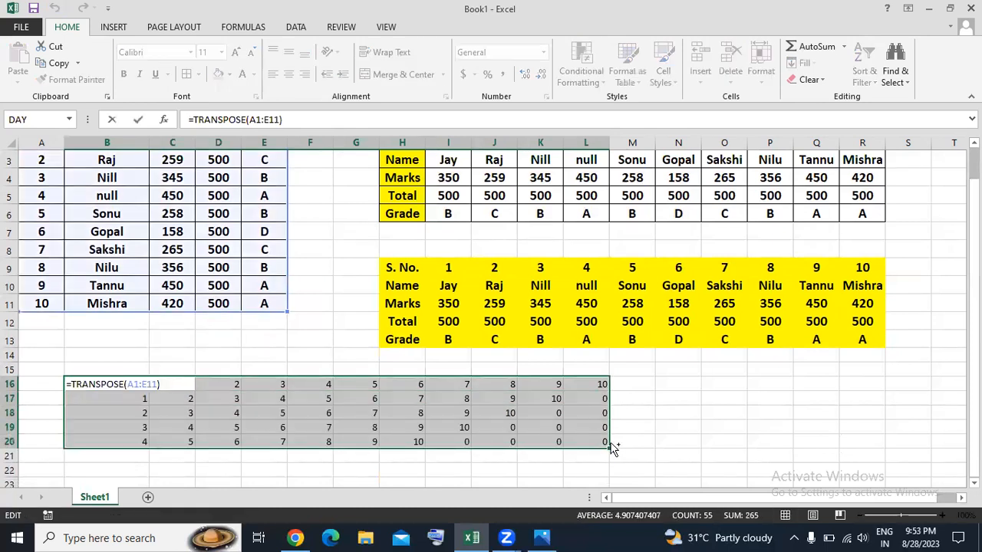
key(ctrl+shift+Return)
click(729, 413)
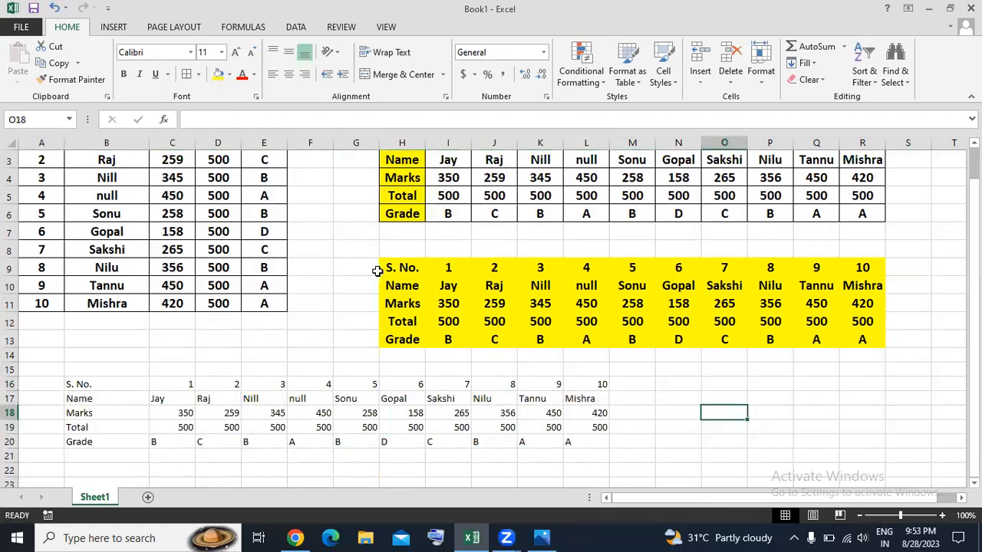
- Compare source cell A1 with its linked cell H9 in the yellow table, and start clearing the formula in H9
scroll(423, 270, up, 1)
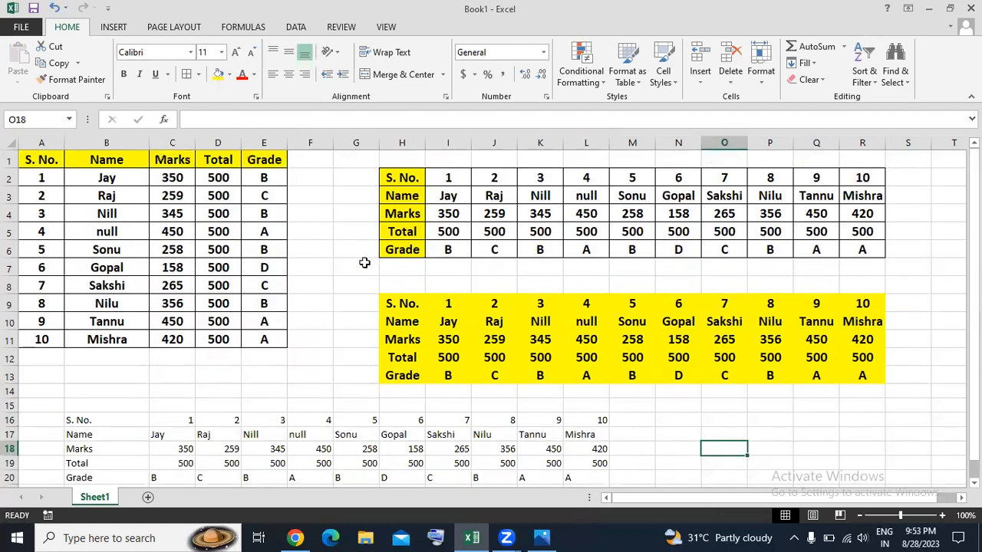
click(39, 160)
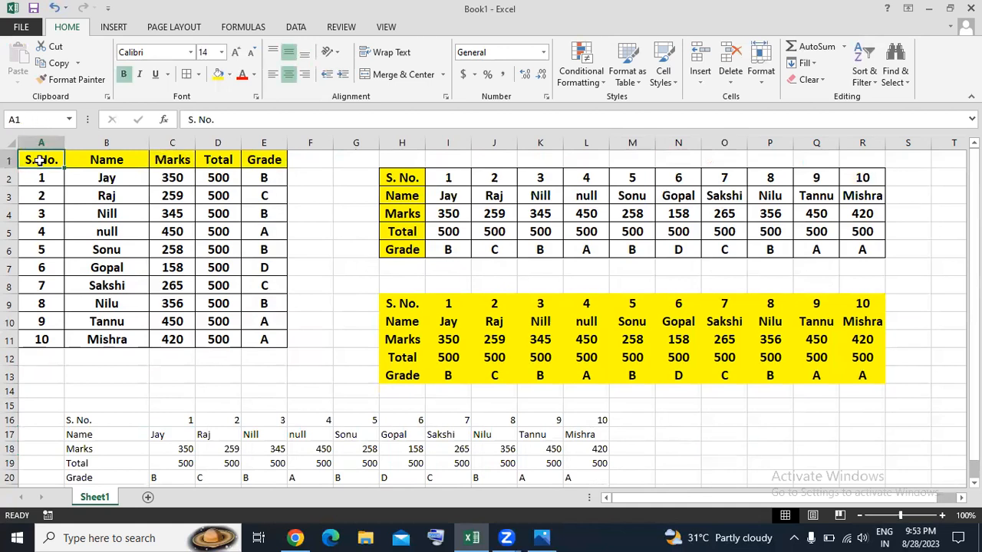
click(402, 304)
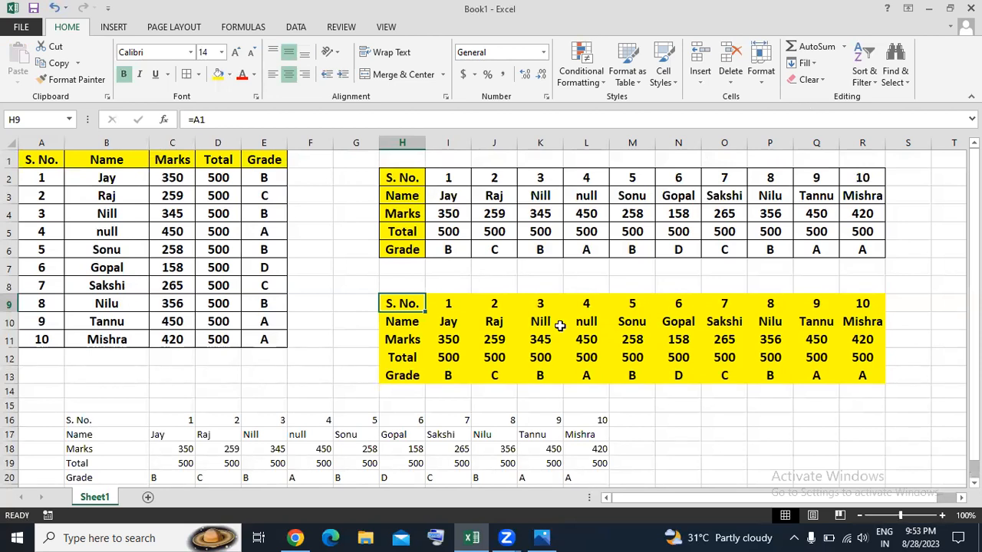
scroll(559, 326, down, 1)
scroll(560, 326, up, 1)
key(BackSpace)
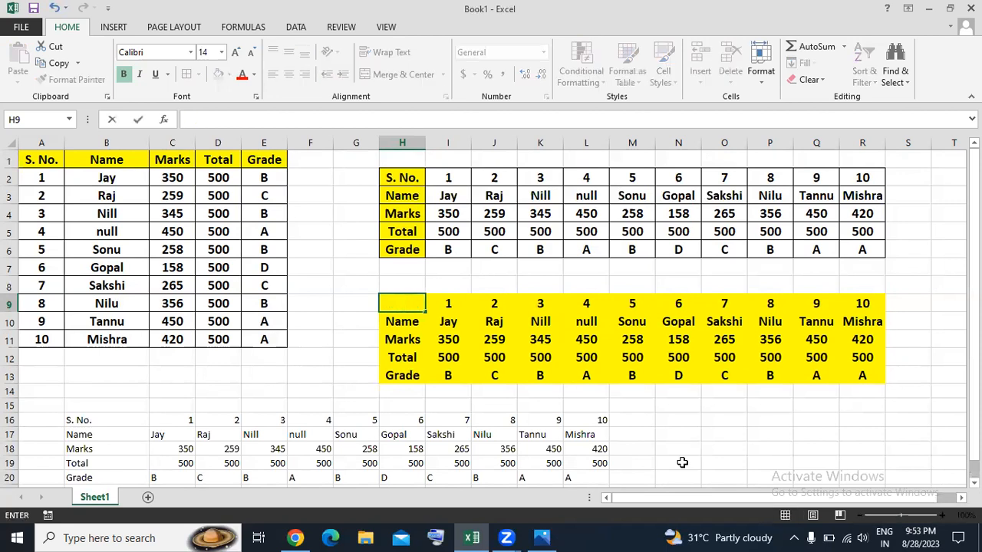